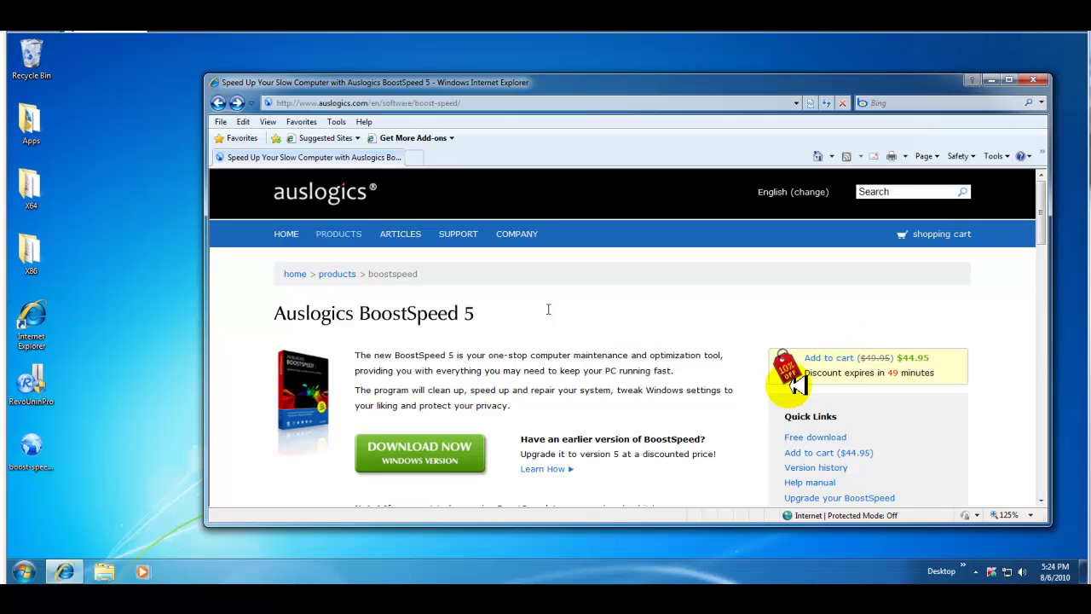
pyautogui.scroll(-1, 713, 311)
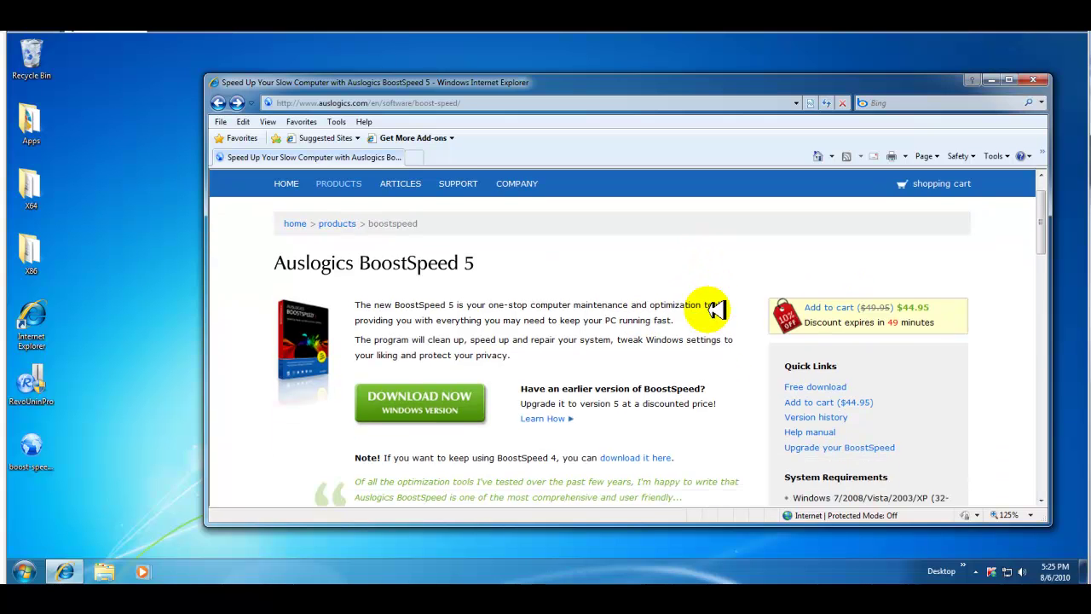
pyautogui.scroll(1, 713, 309)
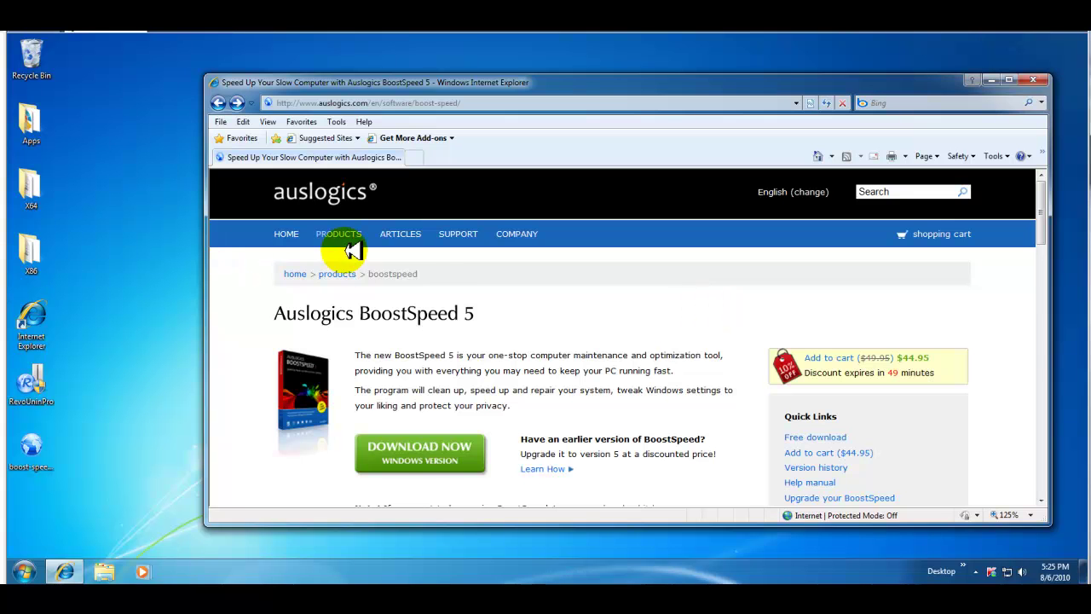
pyautogui.scroll(-1, 466, 284)
pyautogui.scroll(-5, 554, 295)
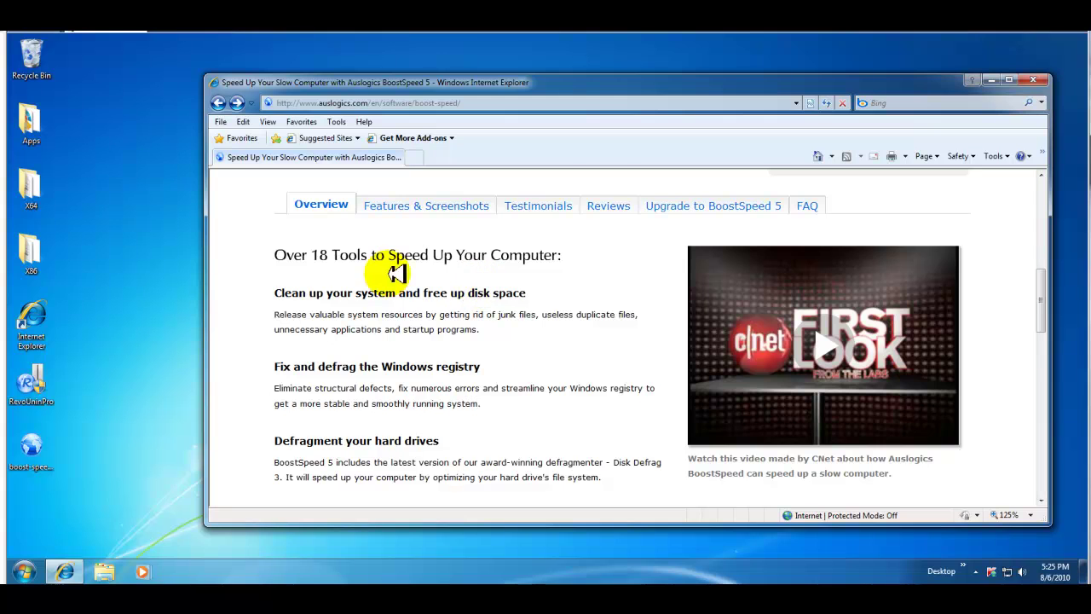
pyautogui.scroll(-1, 528, 322)
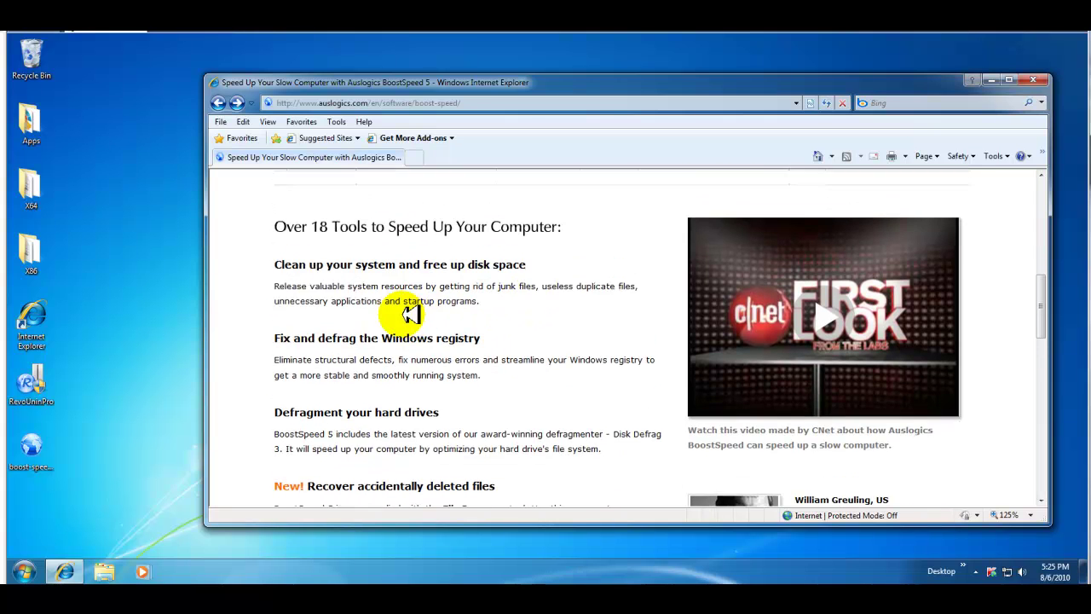
pyautogui.scroll(1, 401, 310)
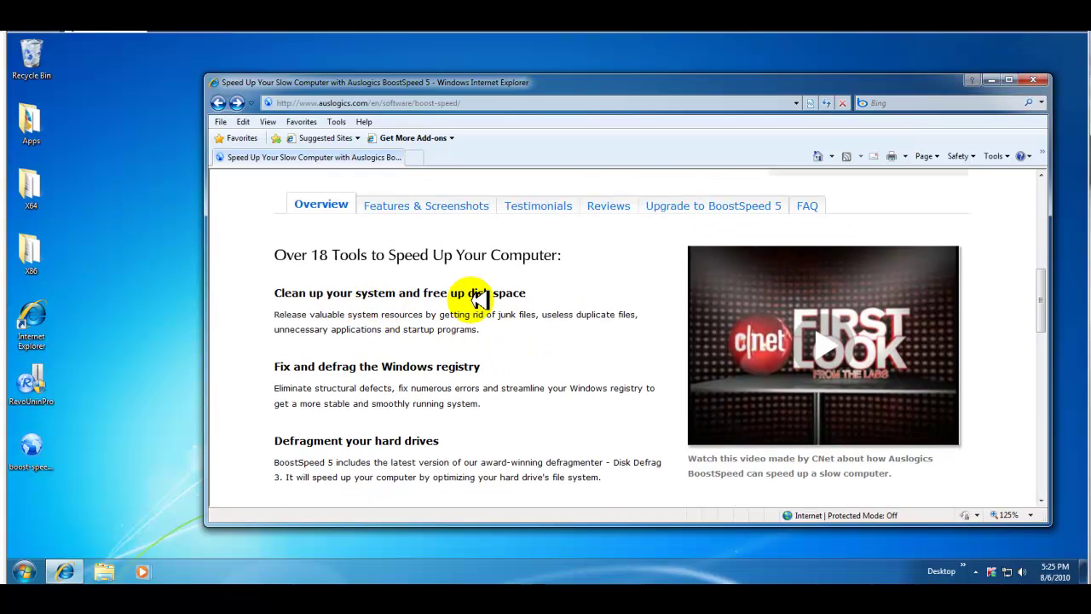
pyautogui.scroll(-2, 527, 297)
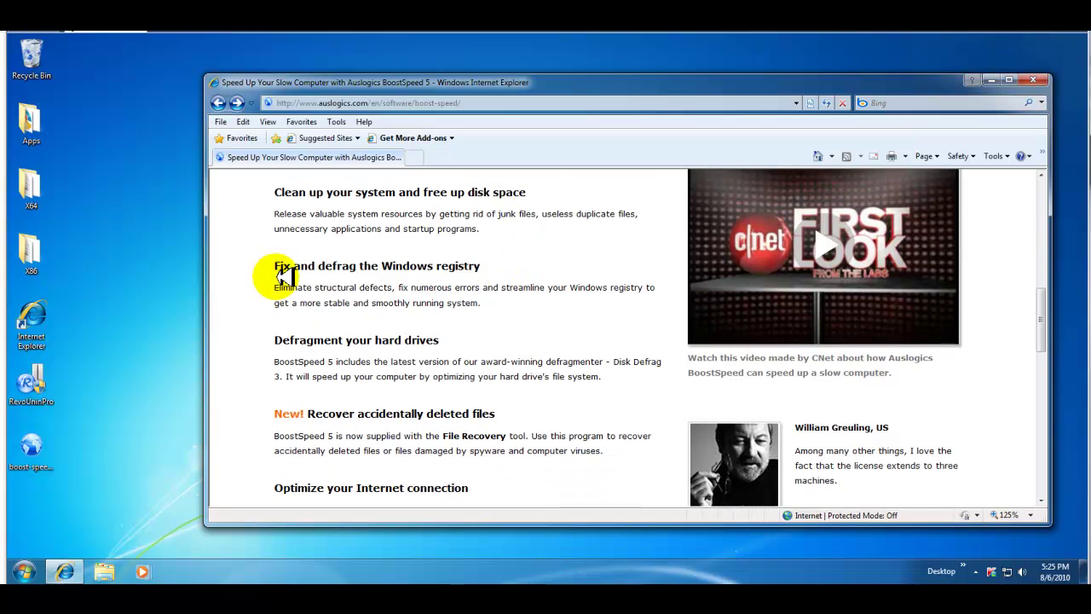
pyautogui.scroll(-1, 481, 277)
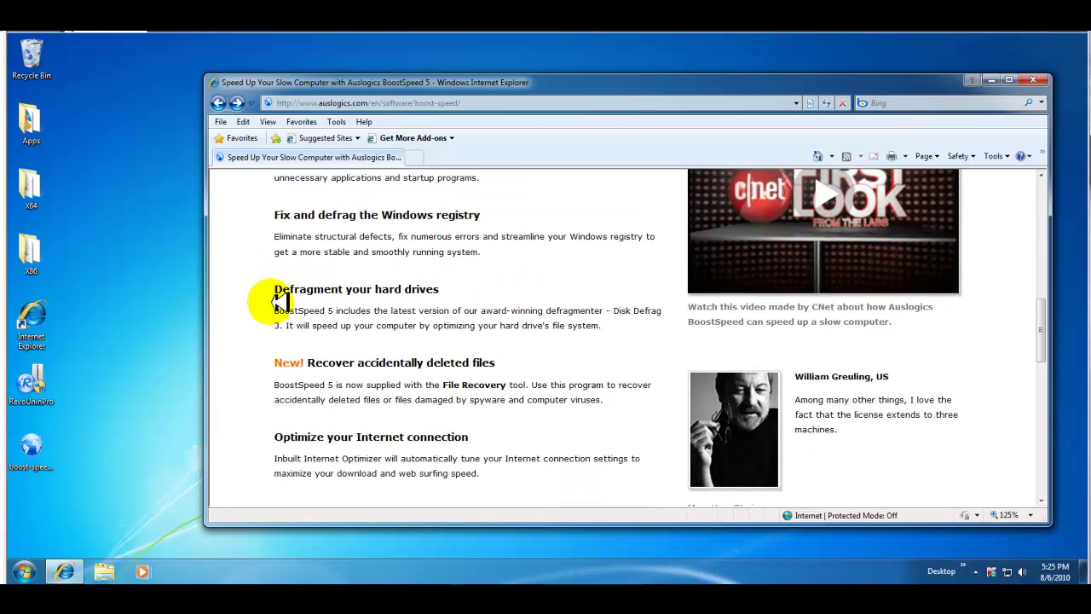
pyautogui.scroll(-1, 409, 298)
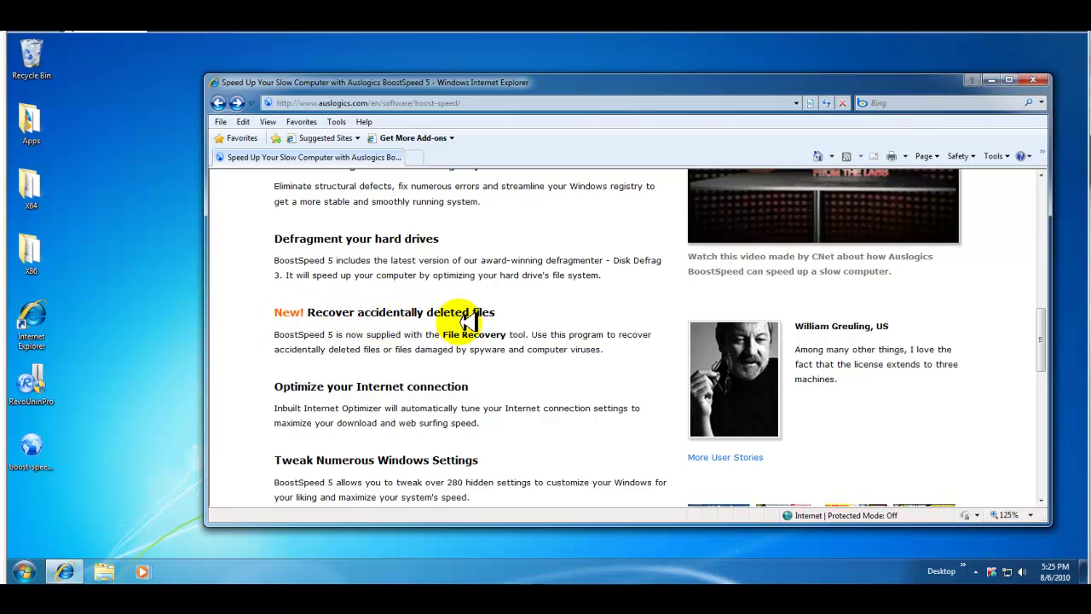
pyautogui.scroll(-1, 452, 337)
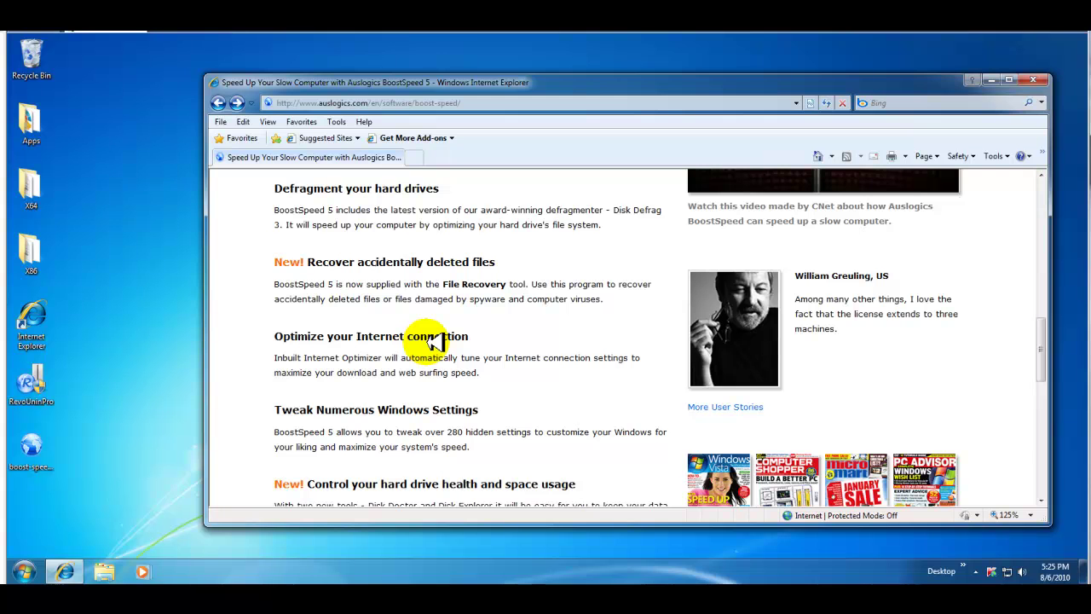
pyautogui.scroll(-1, 452, 339)
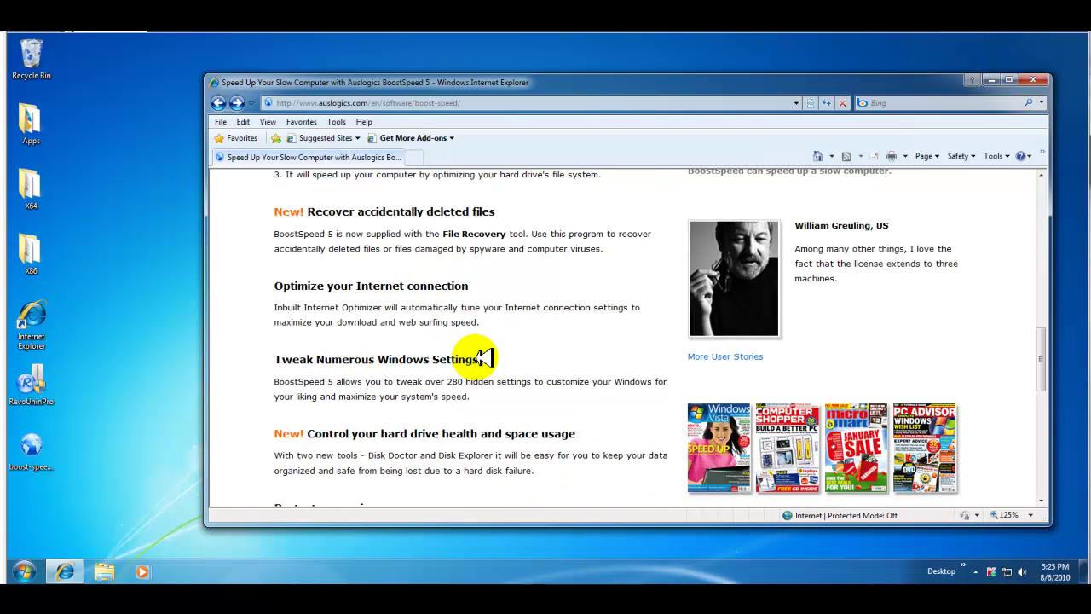
pyautogui.scroll(-1, 485, 358)
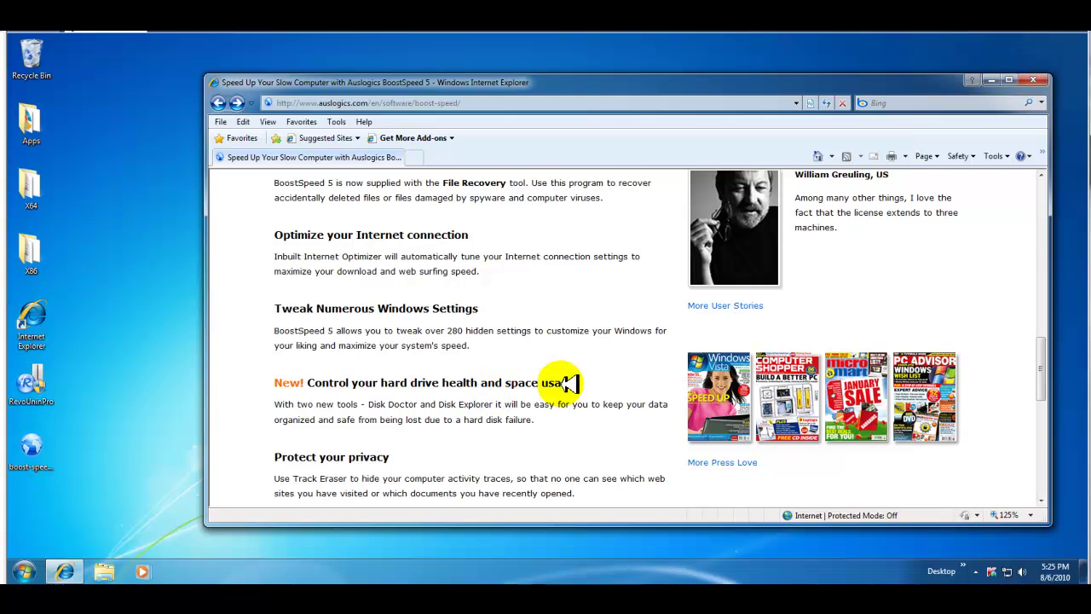
pyautogui.scroll(-2, 573, 384)
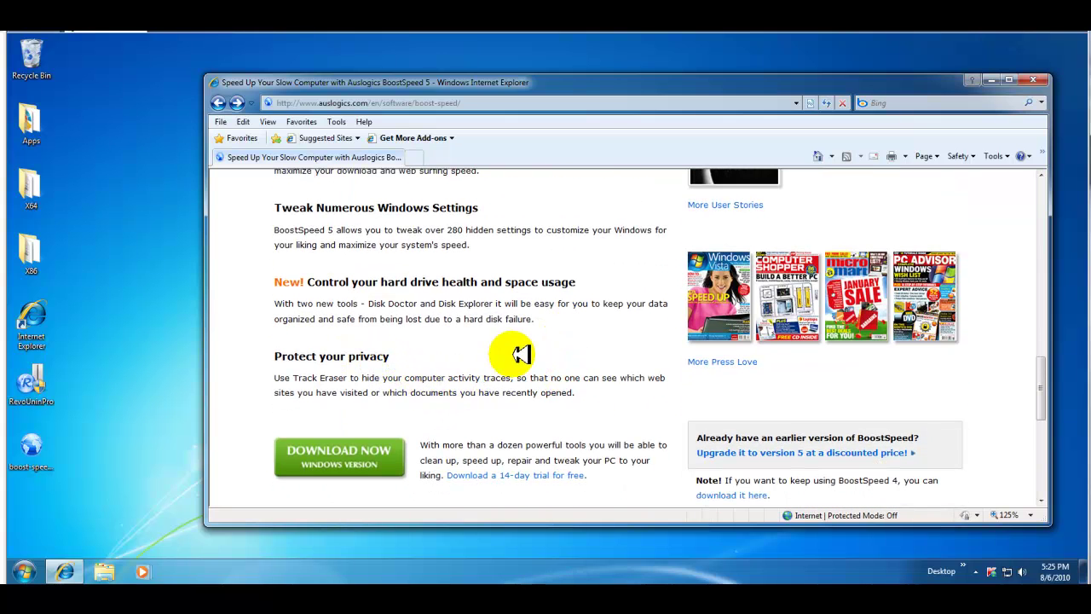
pyautogui.scroll(4, 518, 356)
pyautogui.scroll(8, 518, 356)
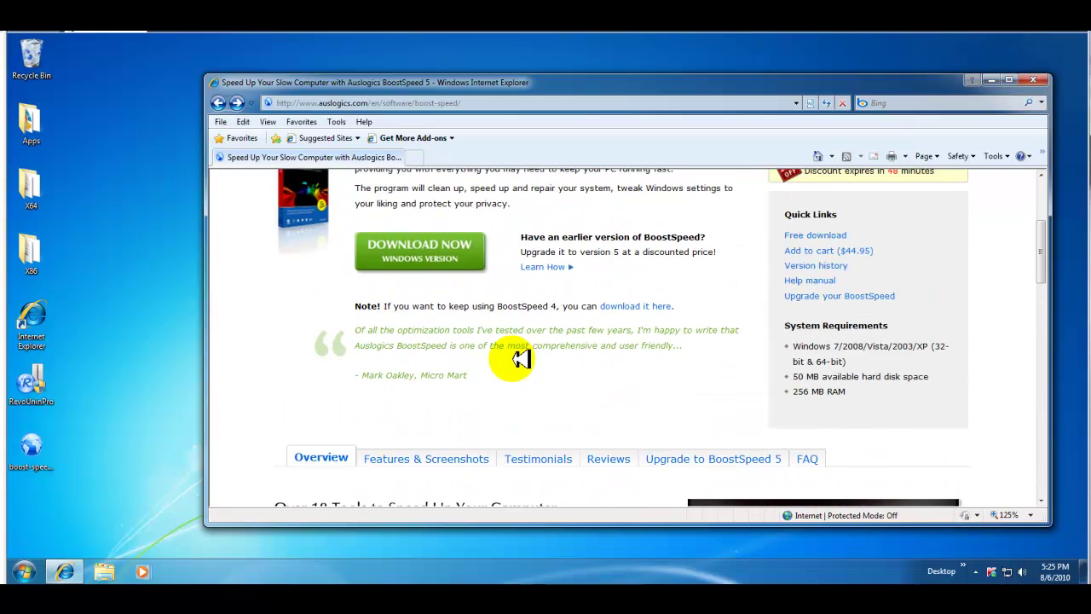
pyautogui.scroll(-1, 518, 358)
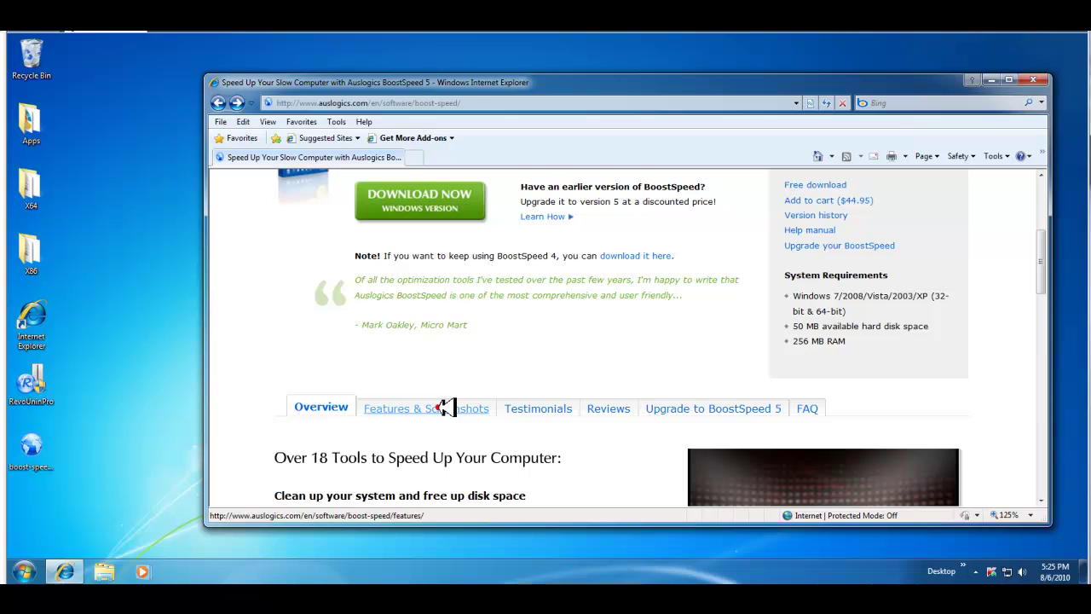
# - Open the Features & Screenshots section and read the Brand New Features descriptions
pyautogui.click(411, 392)
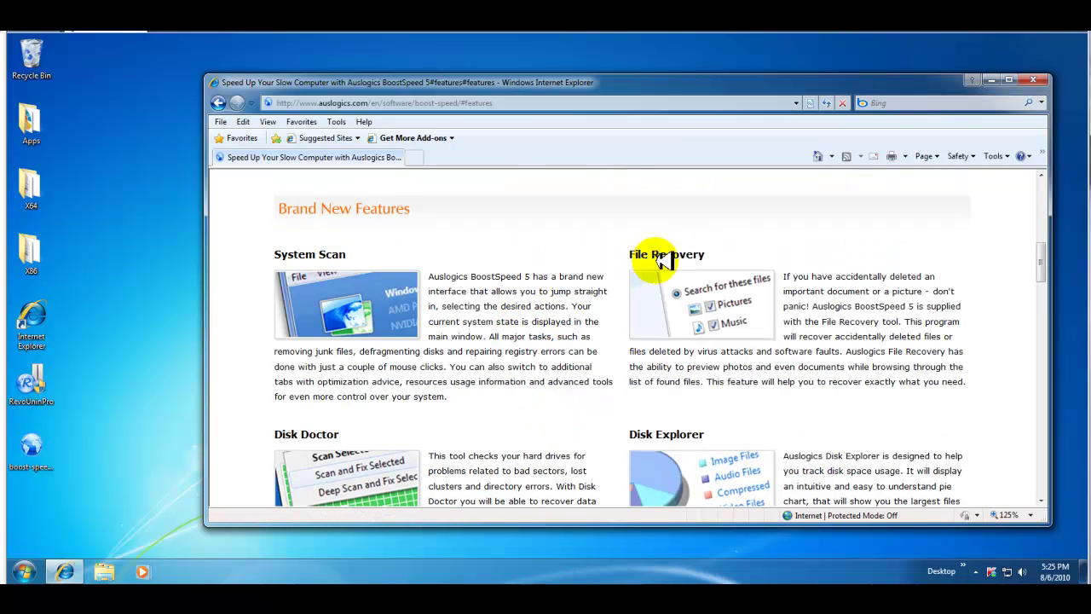
pyautogui.scroll(-3, 663, 260)
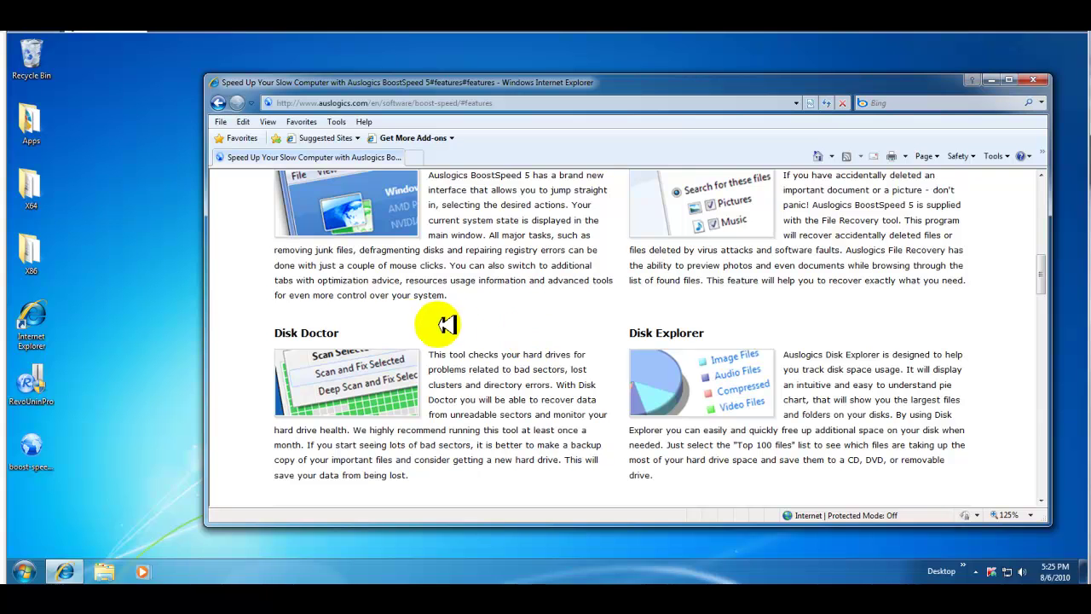
pyautogui.scroll(-3, 316, 324)
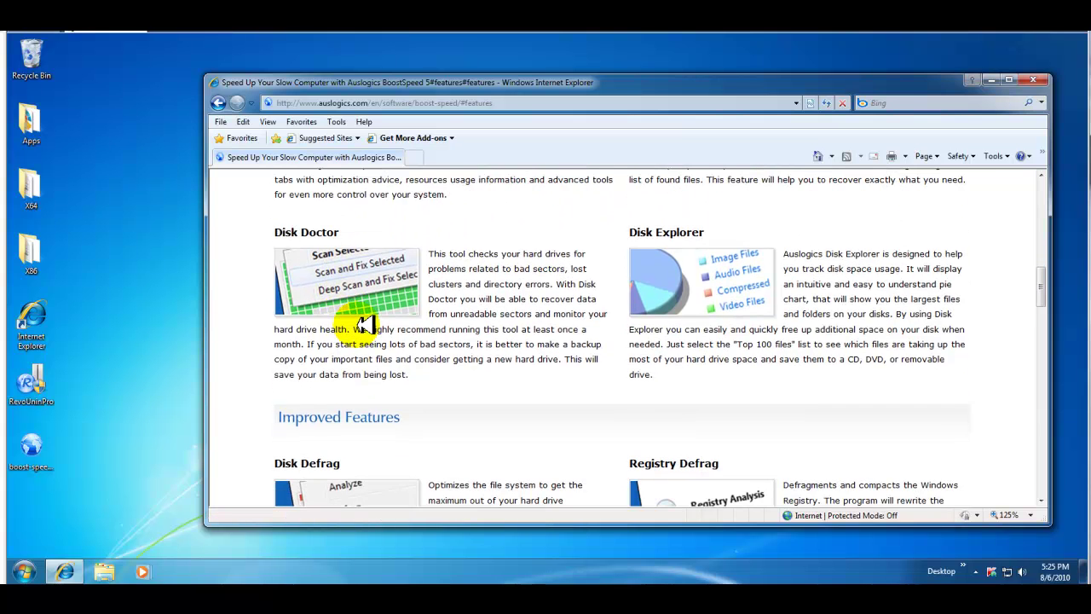
pyautogui.scroll(-1, 361, 326)
pyautogui.scroll(1, 312, 219)
pyautogui.scroll(-1, 461, 332)
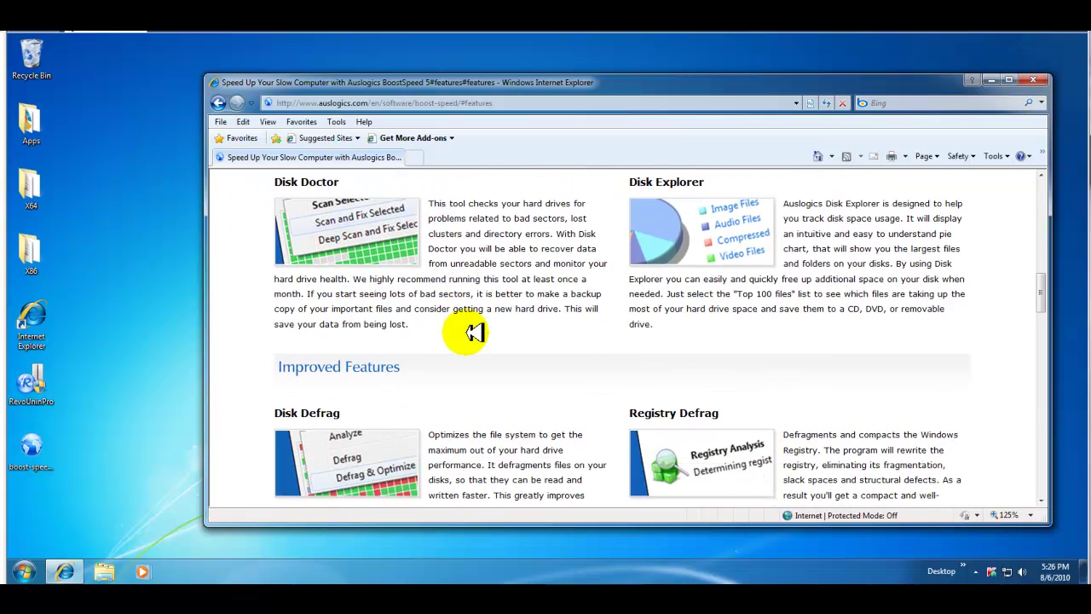
pyautogui.scroll(-1, 476, 333)
pyautogui.scroll(-1, 475, 333)
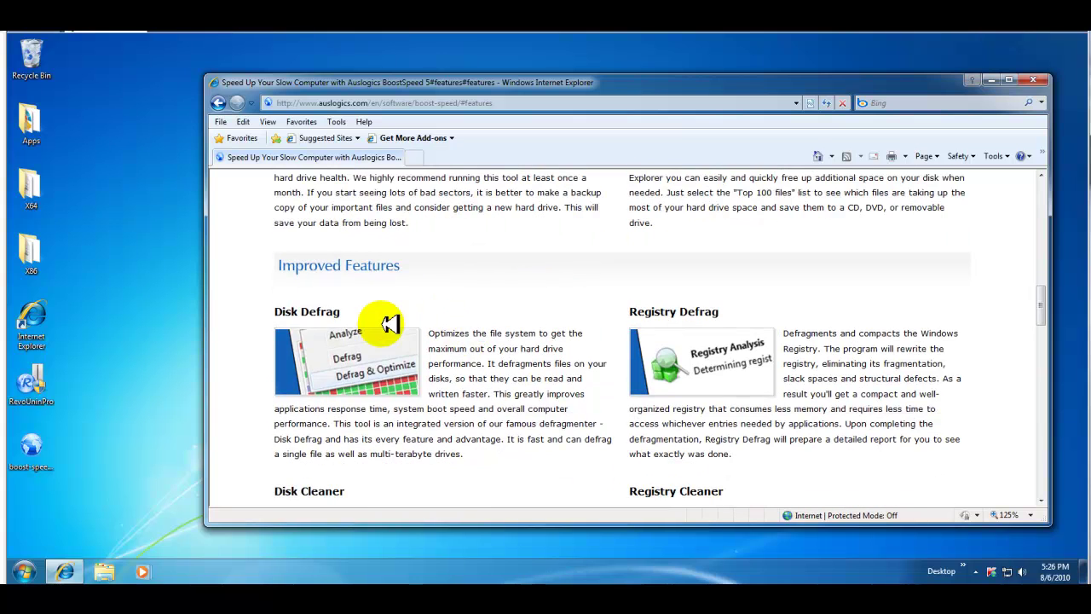
# - Read further down the Improved Features, covering Internet Optimizer, Tweak Manager, Track Eraser and Duplicate File Finder
pyautogui.scroll(-1, 619, 332)
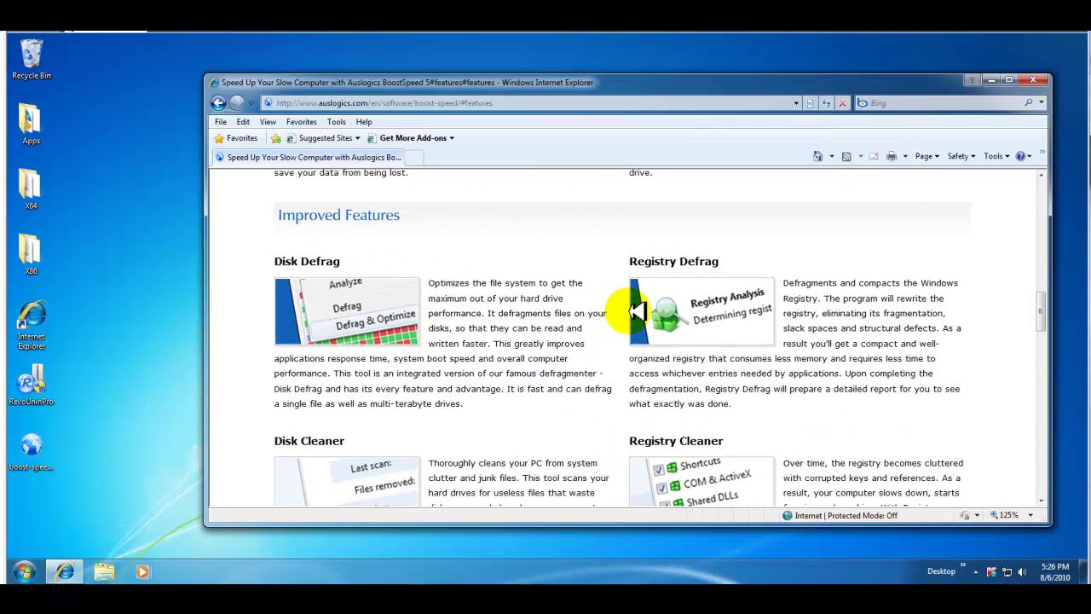
pyautogui.scroll(-2, 793, 307)
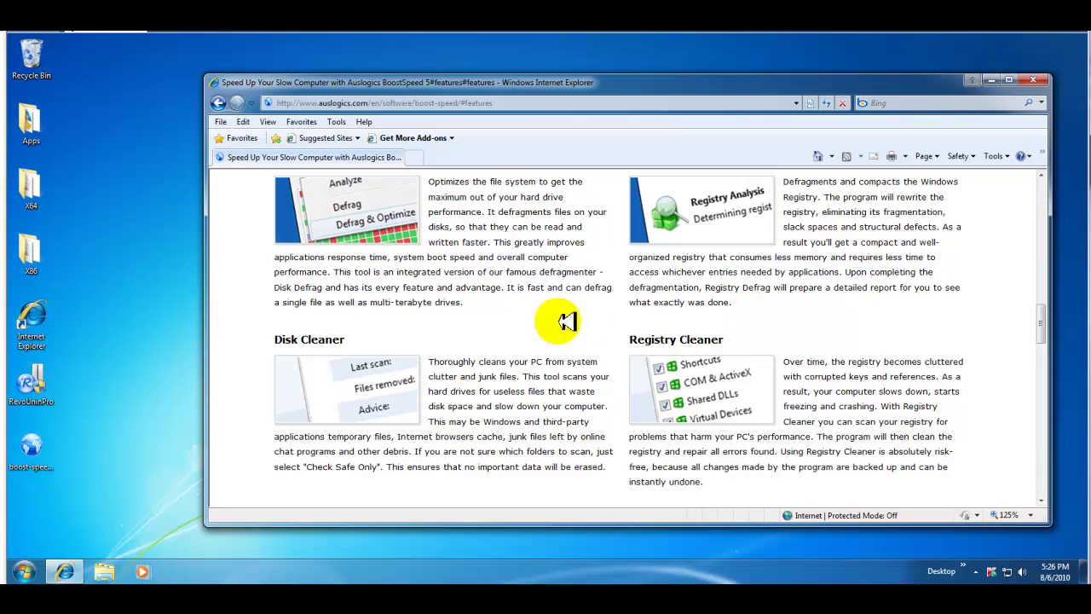
pyautogui.scroll(-1, 546, 320)
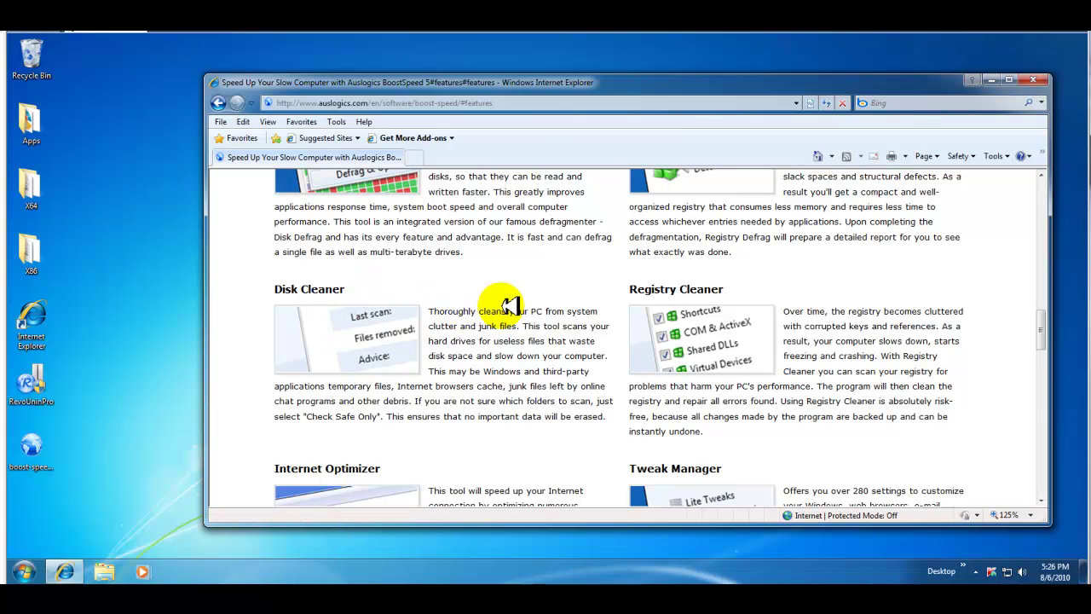
pyautogui.scroll(-2, 589, 290)
pyautogui.scroll(-1, 588, 290)
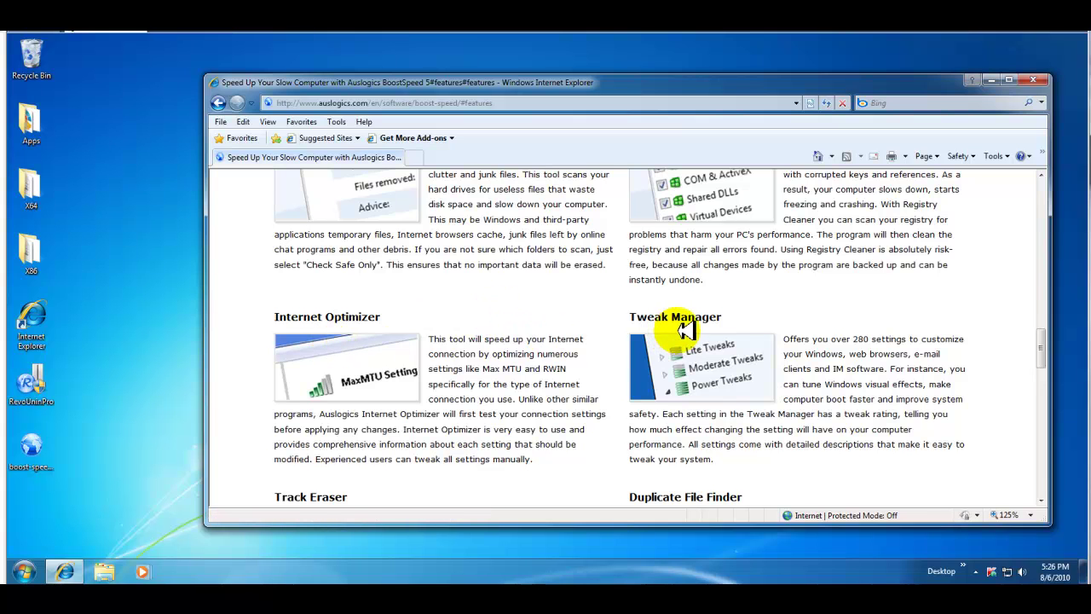
pyautogui.scroll(-1, 692, 351)
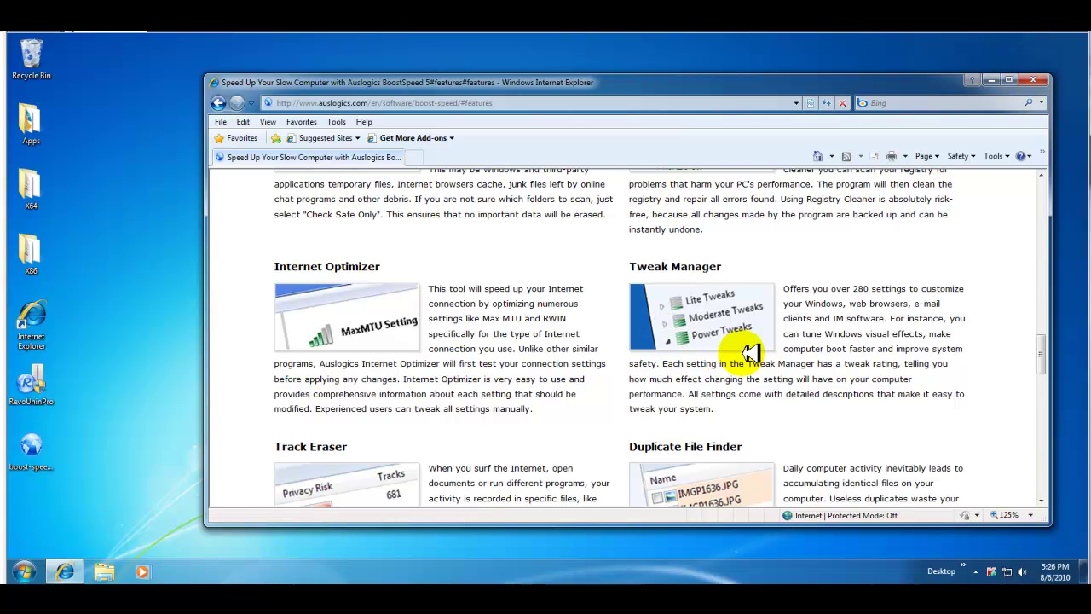
pyautogui.scroll(-2, 596, 313)
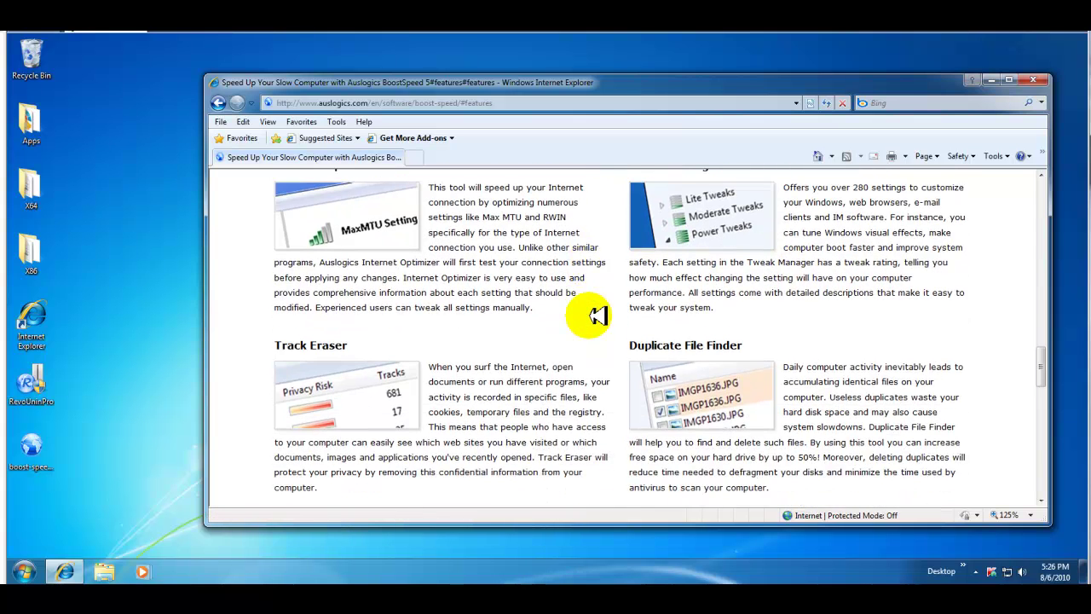
# - Continue down the BoostSpeed 5 page through the remaining tool descriptions
pyautogui.scroll(-1, 596, 315)
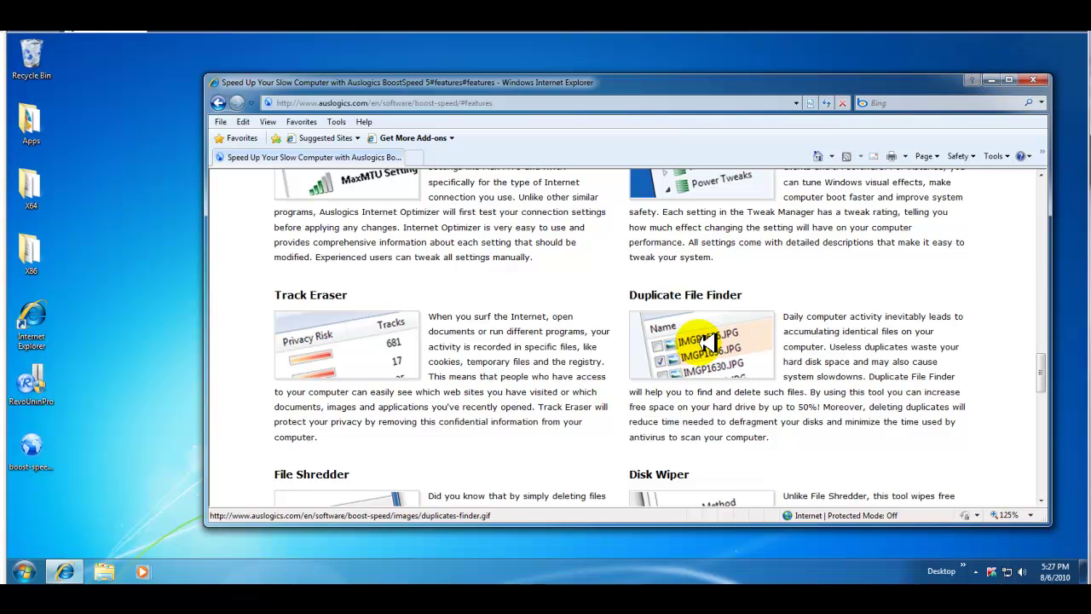
pyautogui.scroll(-1, 682, 341)
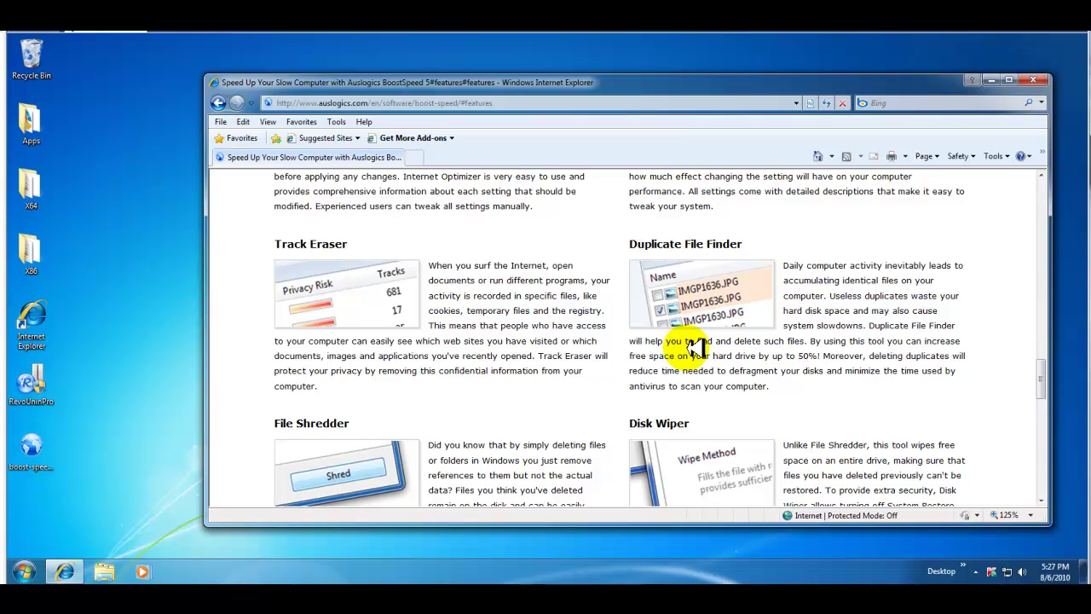
pyautogui.scroll(-3, 695, 347)
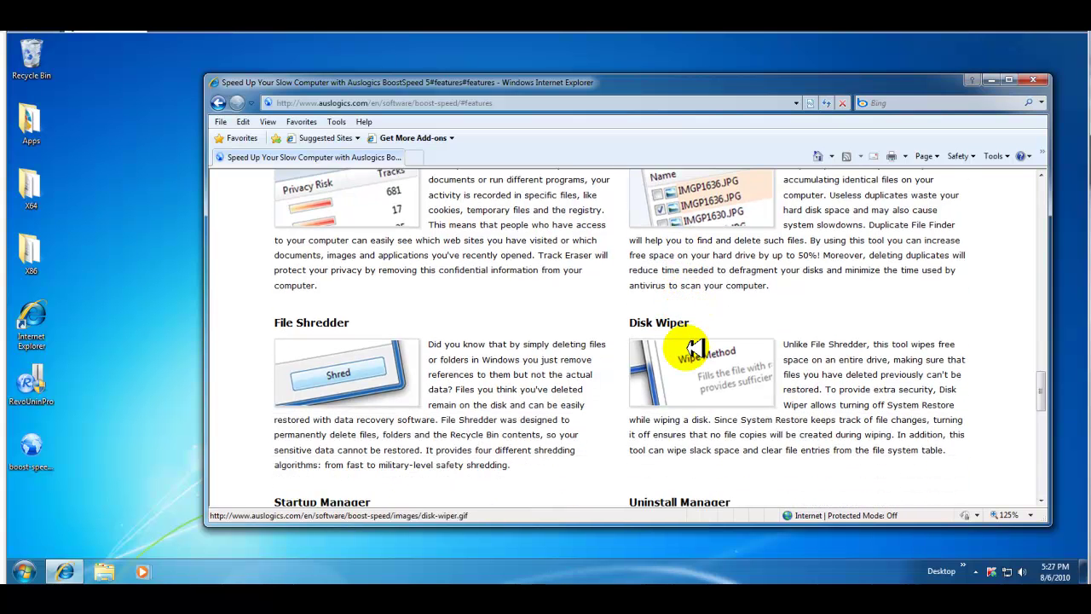
pyautogui.scroll(-1, 695, 347)
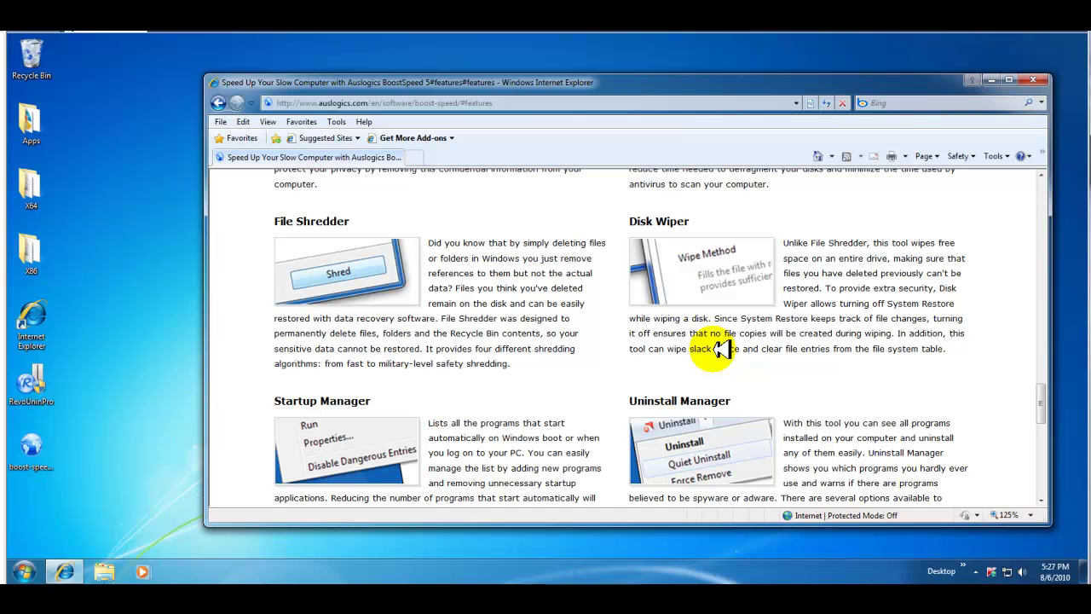
pyautogui.scroll(-3, 720, 349)
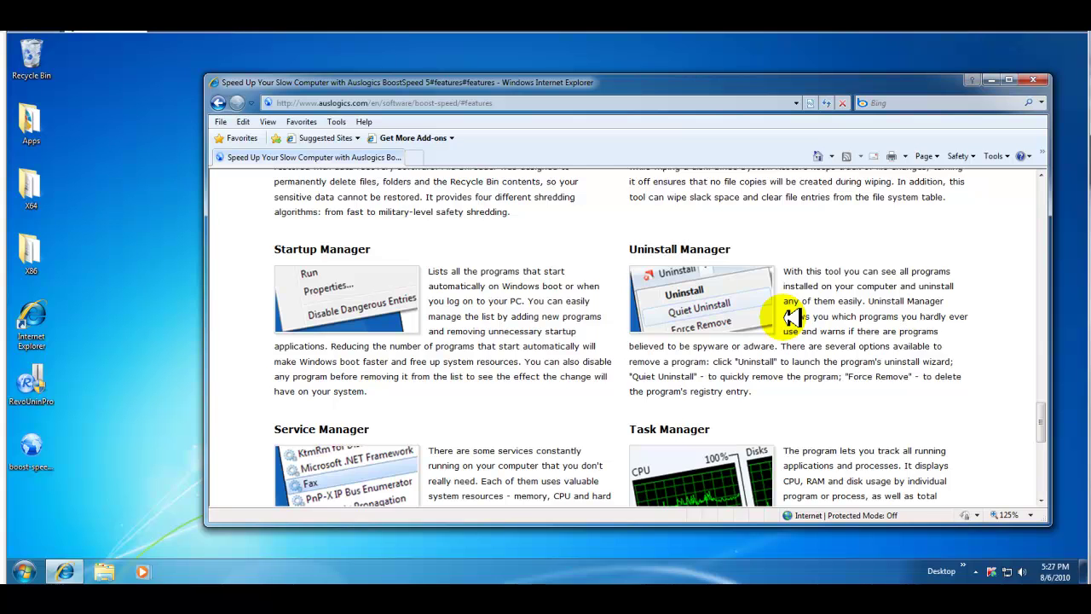
pyautogui.scroll(-2, 783, 308)
pyautogui.scroll(2, 682, 205)
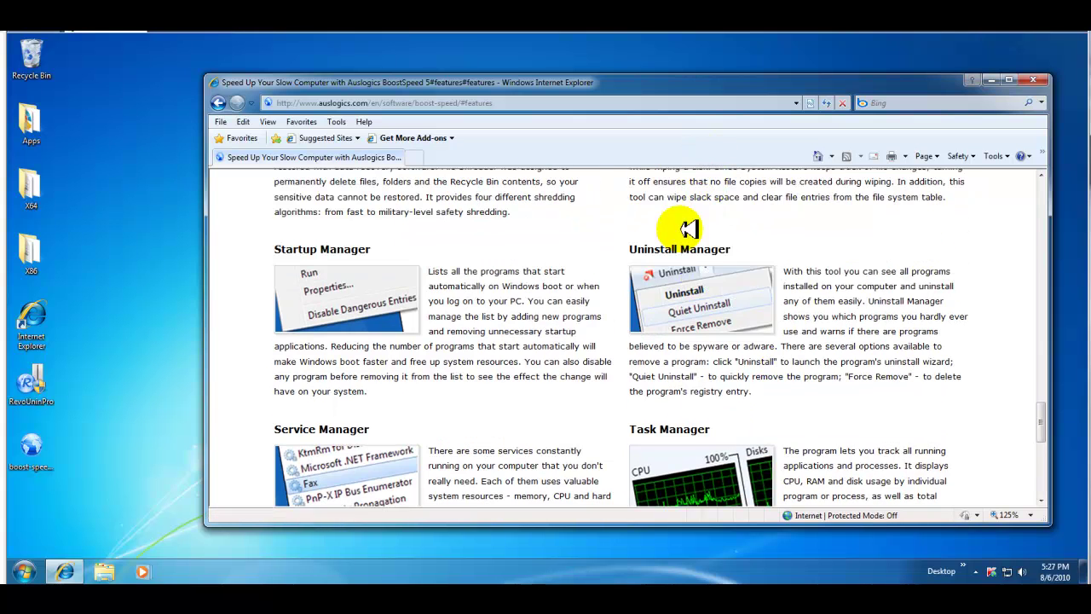
pyautogui.scroll(-1, 698, 290)
# - Reach the download and $44.95 price offer, then scroll back up the page
pyautogui.scroll(-1, 711, 293)
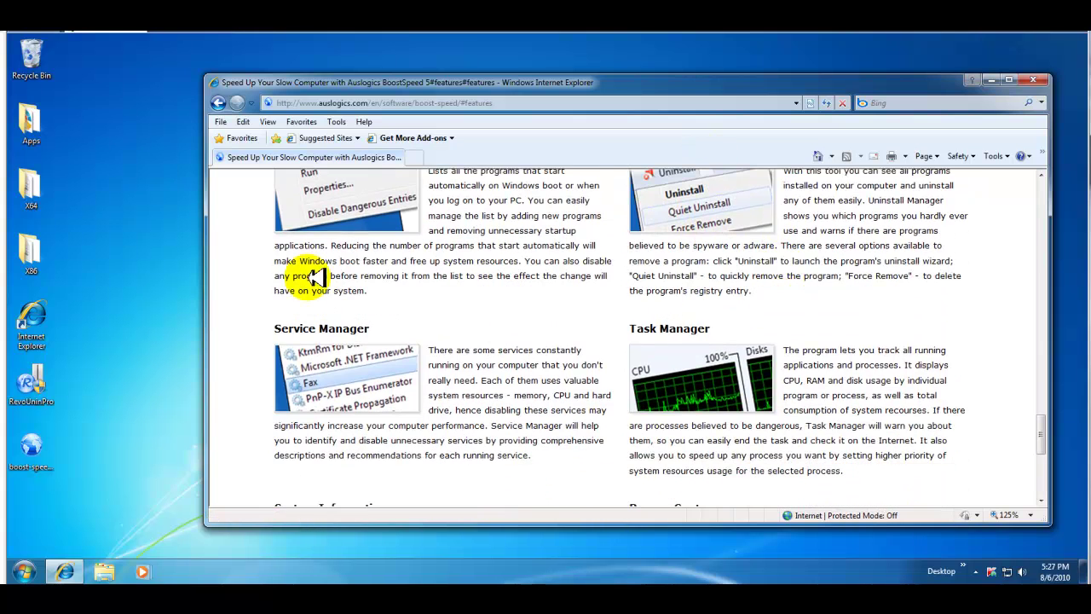
pyautogui.scroll(-1, 806, 340)
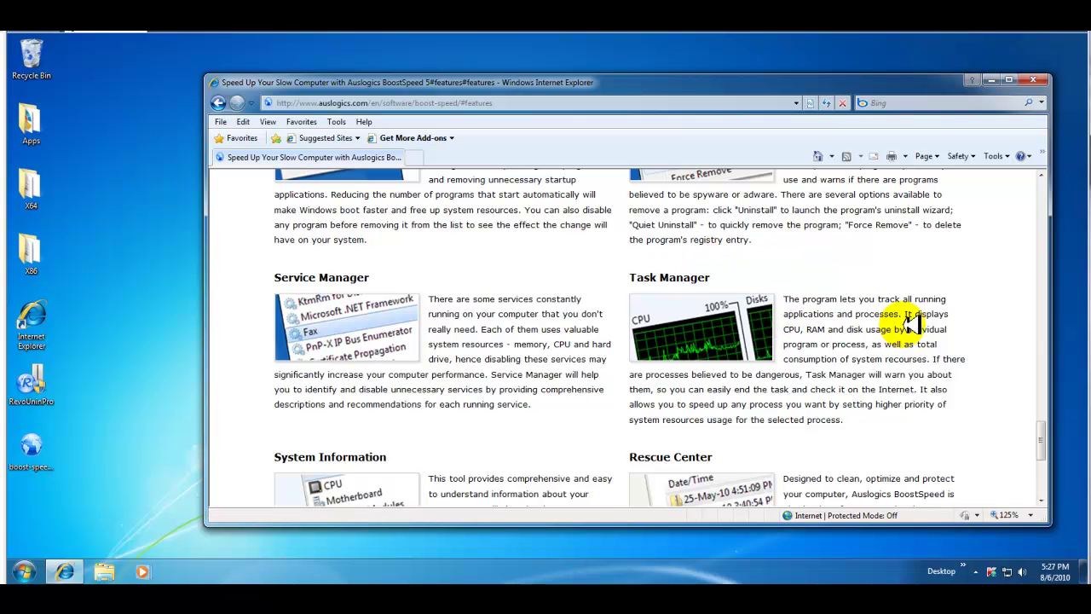
pyautogui.scroll(-3, 887, 332)
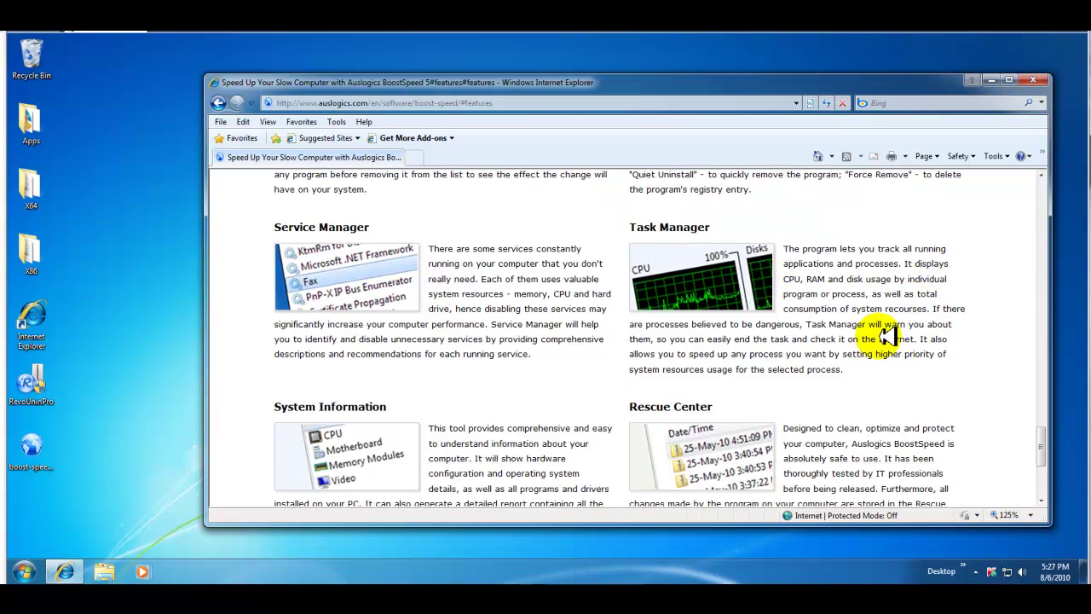
pyautogui.scroll(-1, 827, 334)
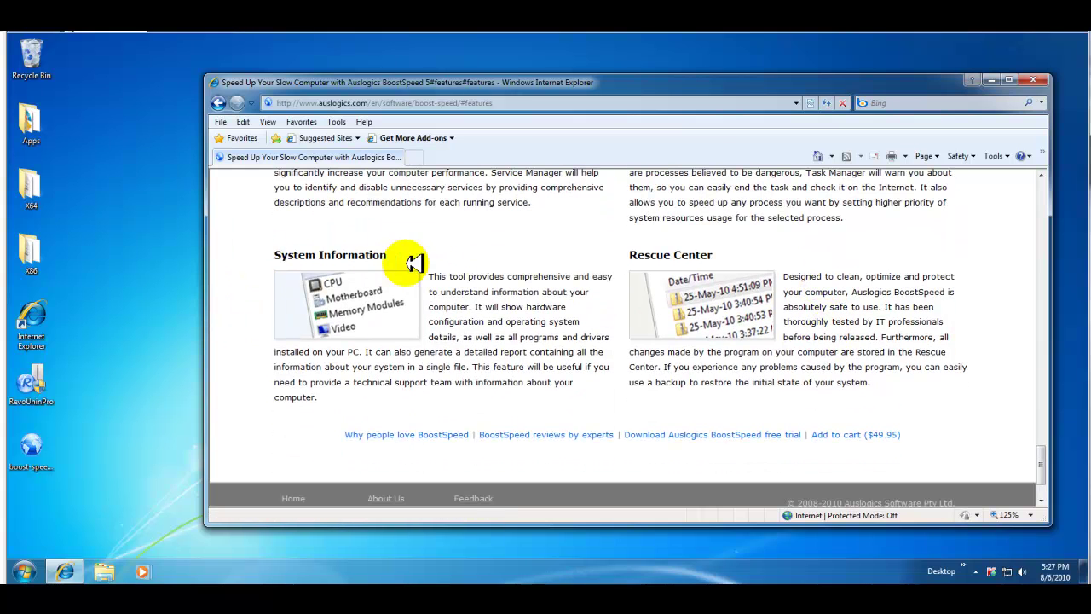
pyautogui.scroll(-1, 787, 366)
pyautogui.scroll(15, 787, 365)
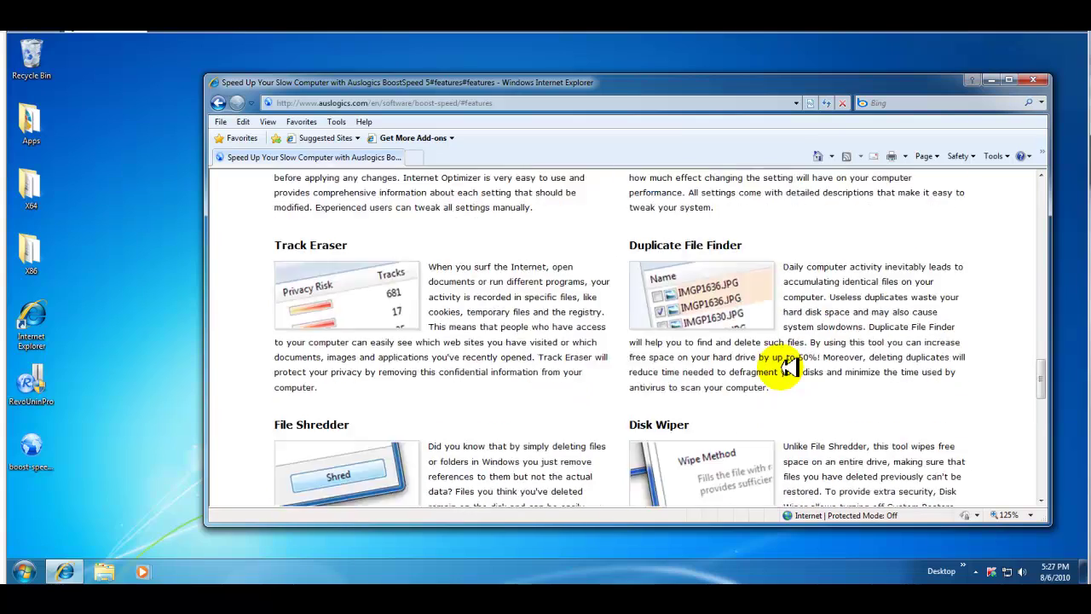
pyautogui.scroll(15, 789, 366)
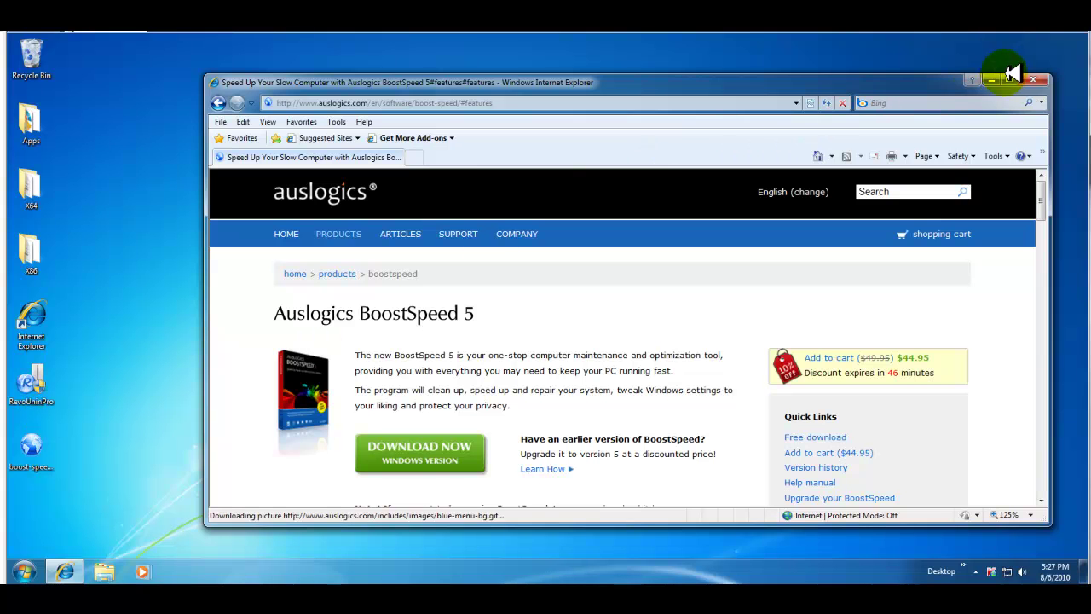
# - Minimize the browser, move boost-speed-setup onto the desktop and run it as administrator
pyautogui.click(977, 85)
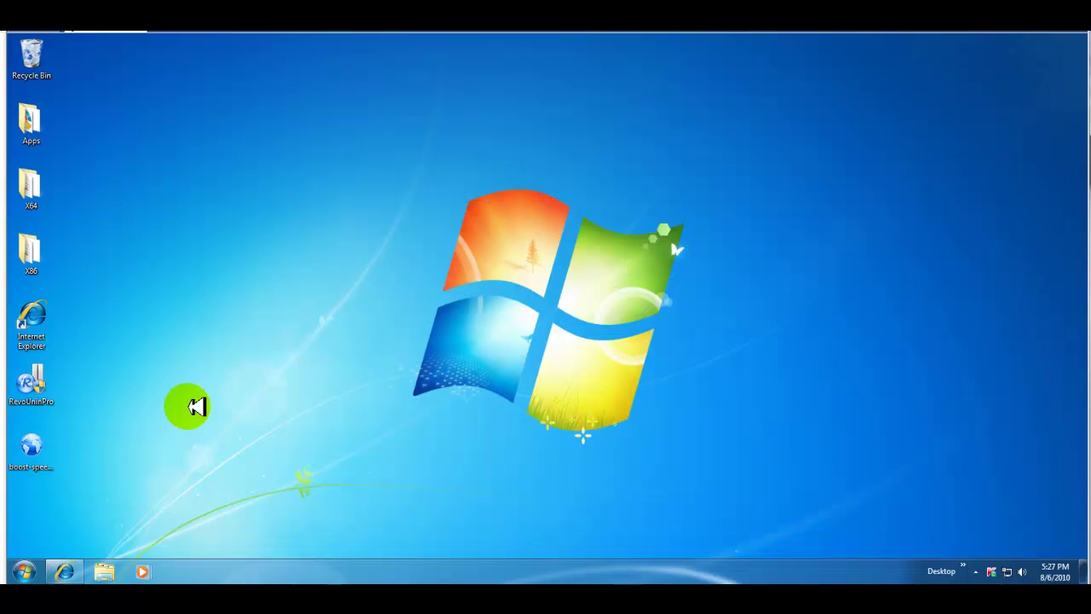
pyautogui.moveTo(34, 446); pyautogui.dragTo(283, 324)
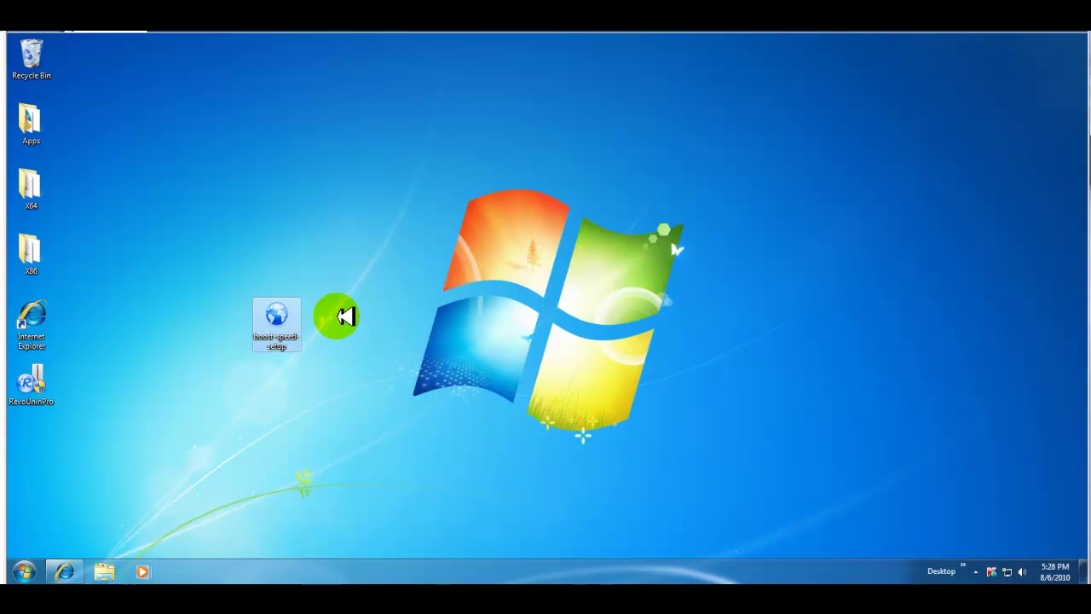
pyautogui.press('Menu')
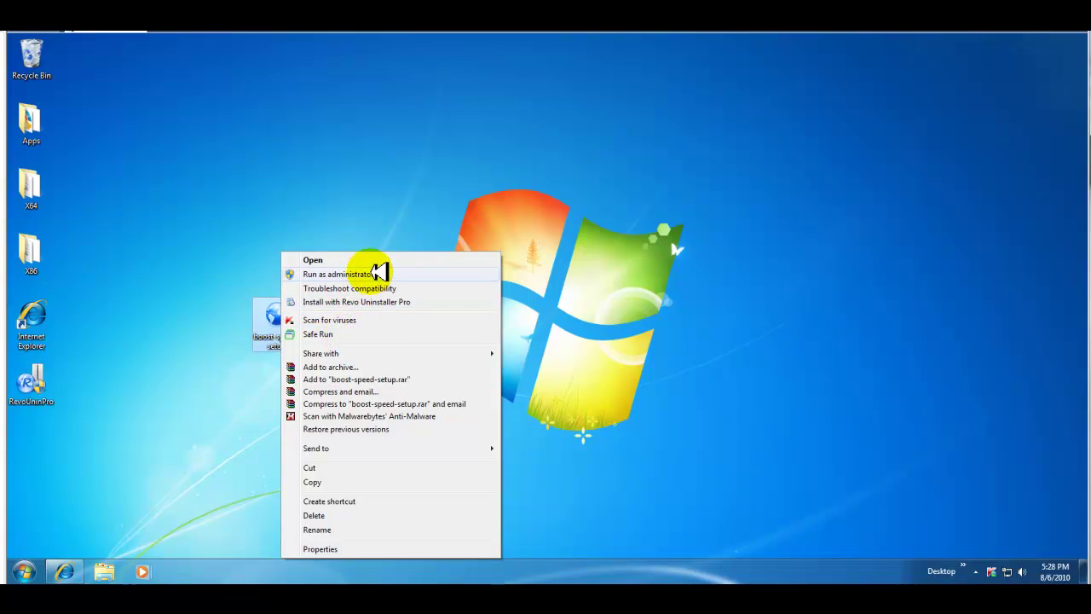
pyautogui.click(378, 274)
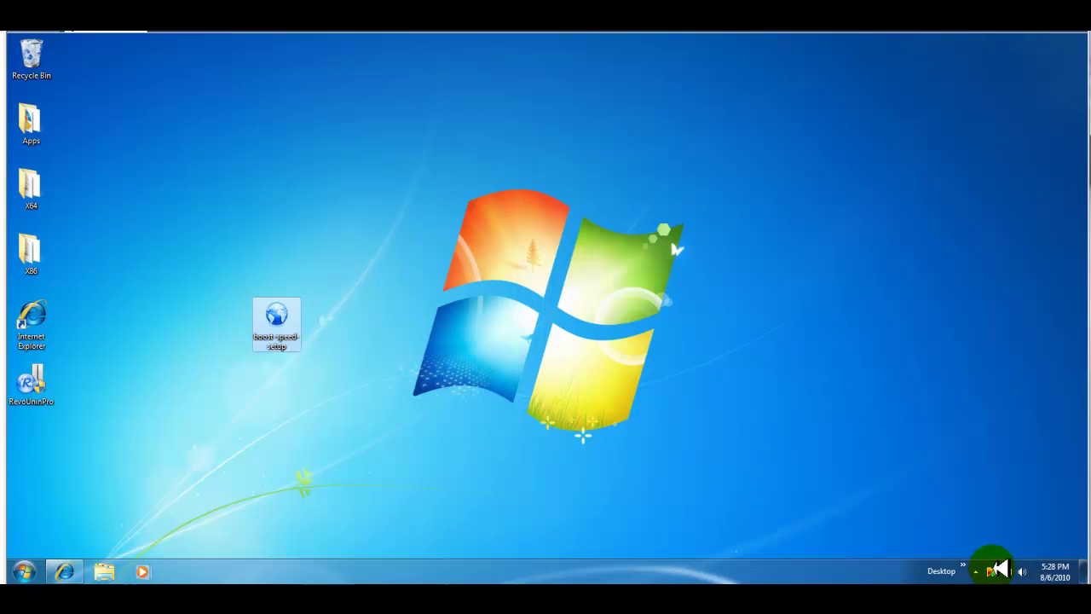
pyautogui.moveTo(999, 569)
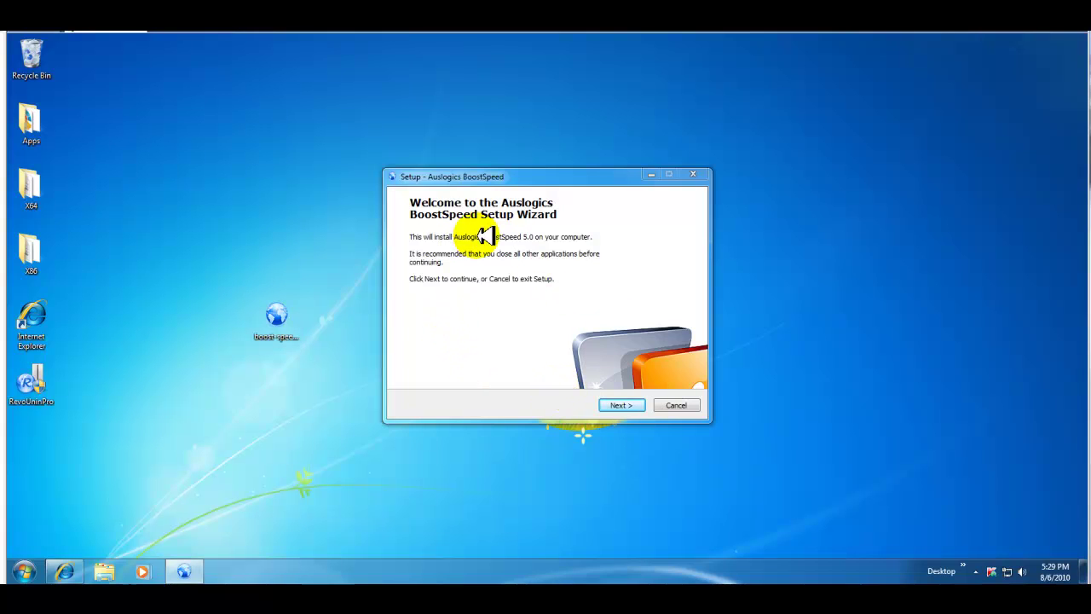
# - Accept the licence, keep the default folder, Start Menu folder and desktop icon, and start installing
pyautogui.click(617, 403)
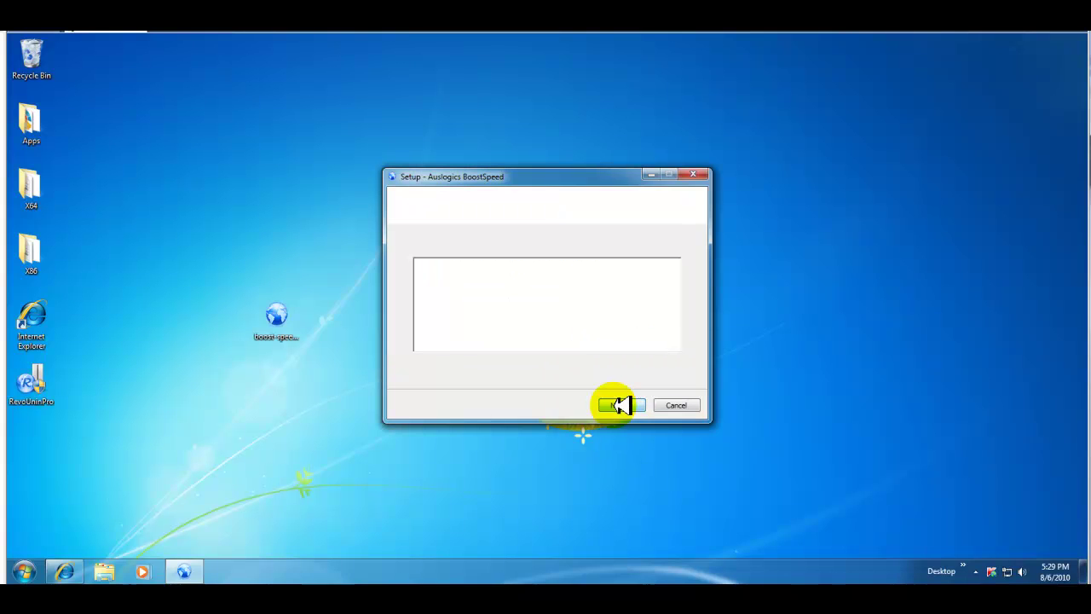
pyautogui.click(448, 366)
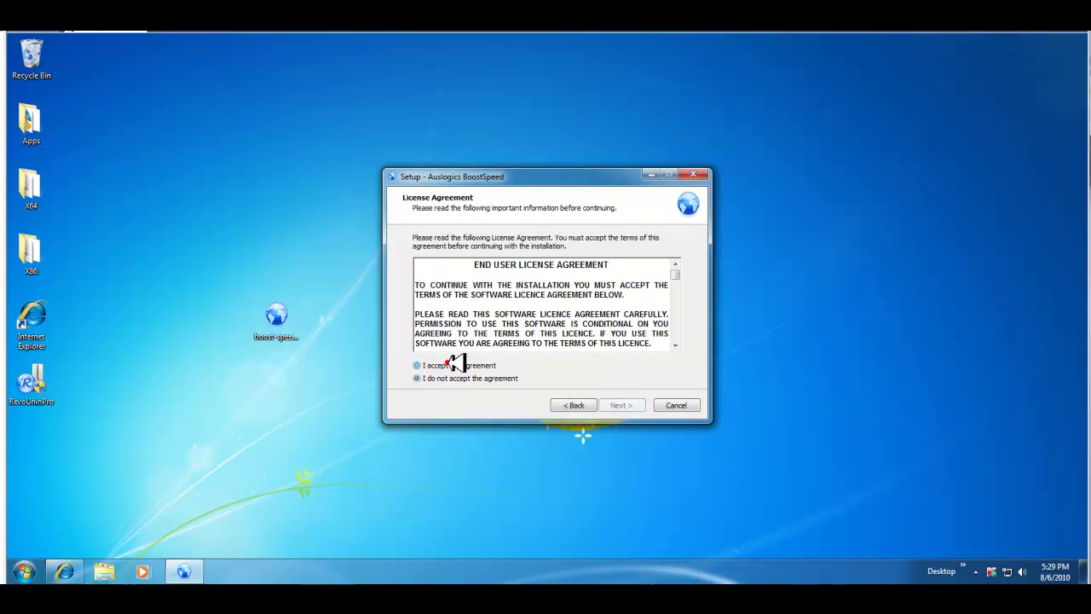
pyautogui.click(635, 409)
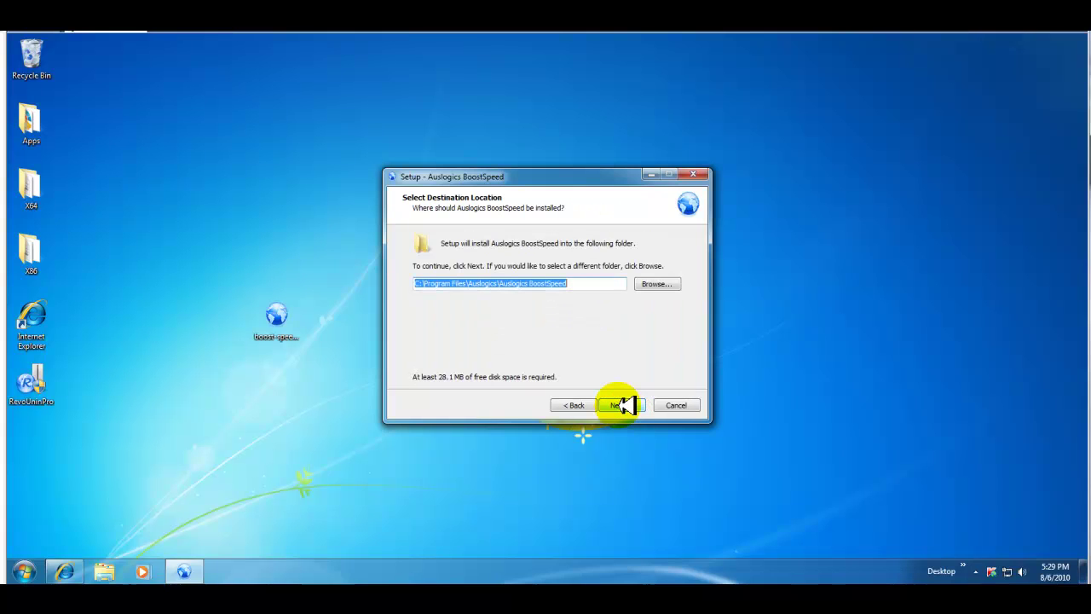
pyautogui.click(622, 405)
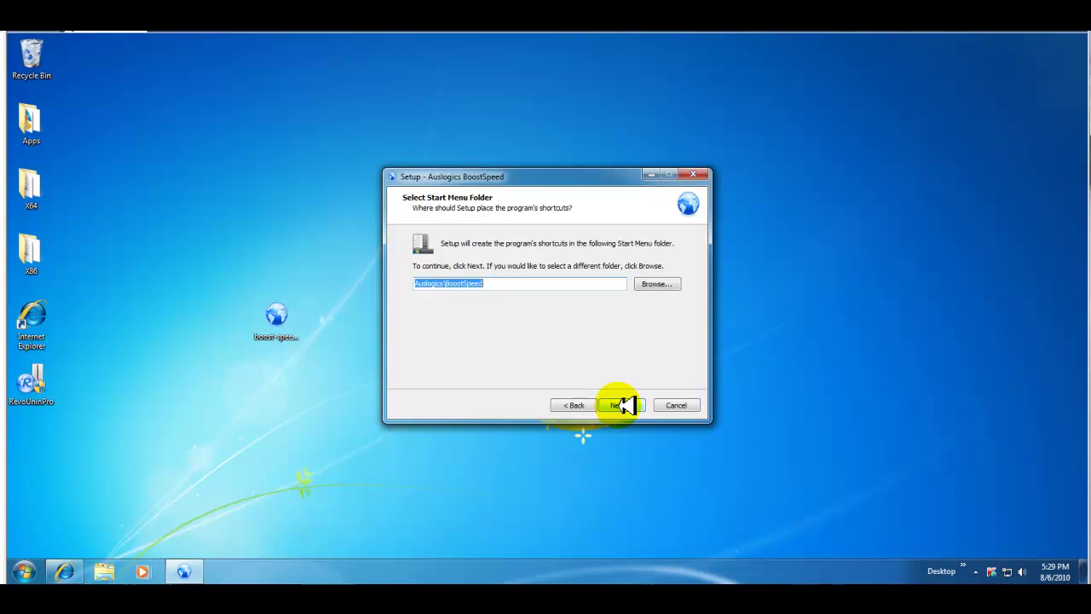
pyautogui.click(623, 405)
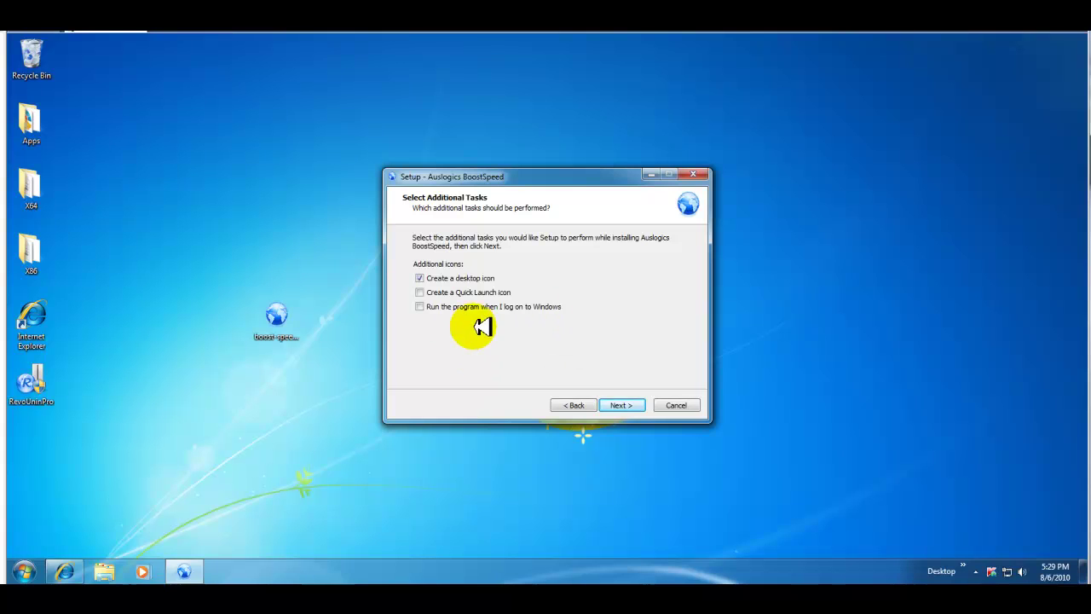
pyautogui.click(621, 405)
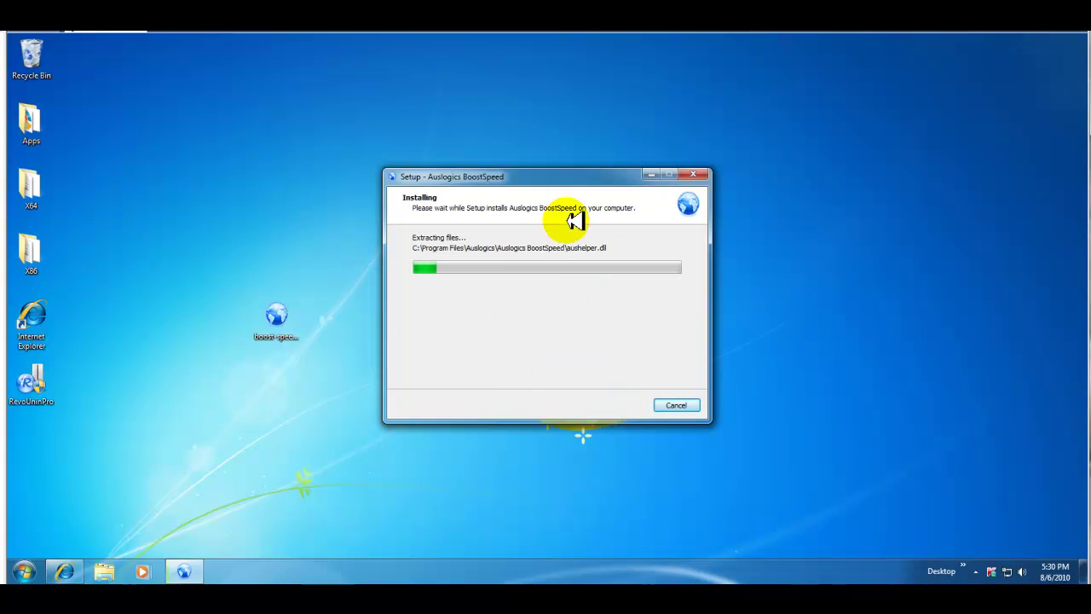
# - Move the Setup dialog slightly while the installation runs to completion
pyautogui.moveTo(569, 175); pyautogui.dragTo(586, 205)
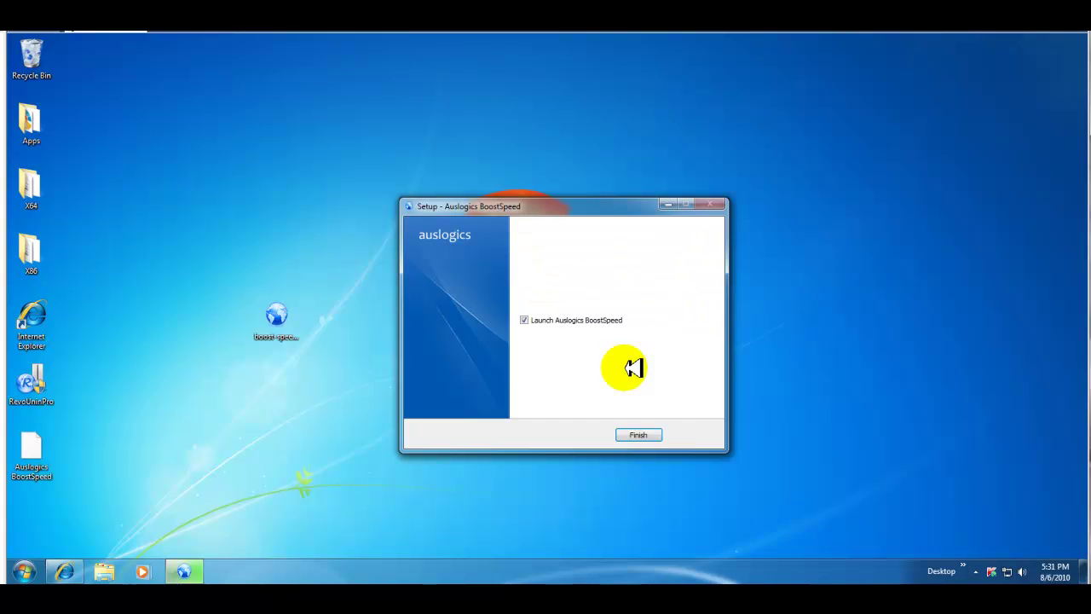
# - Close the finished setup wizard and open BoostSpeed from its notification-area icon
pyautogui.click(633, 432)
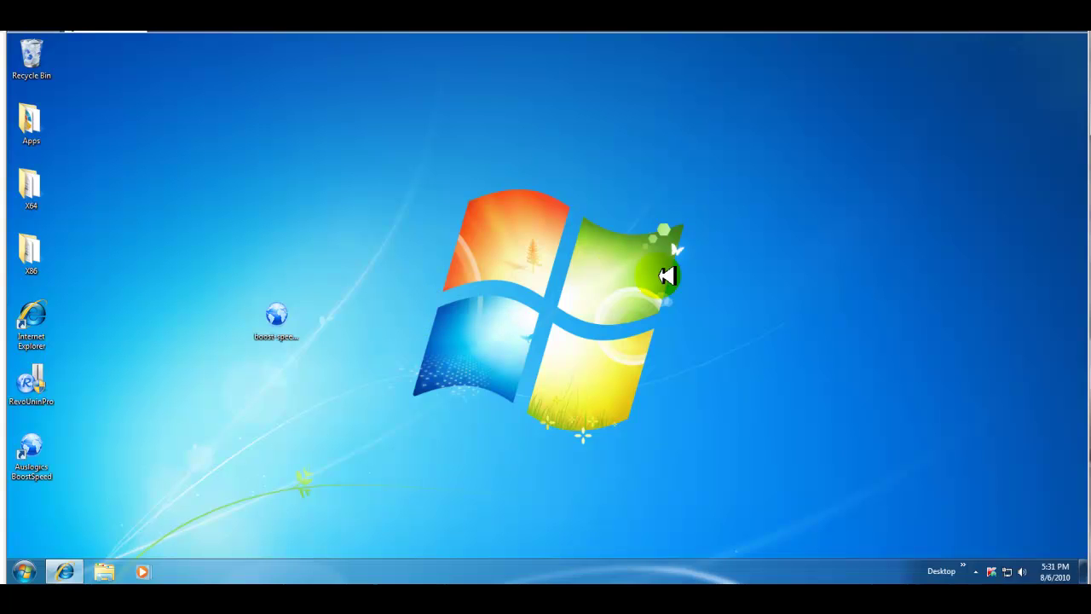
pyautogui.click(976, 569)
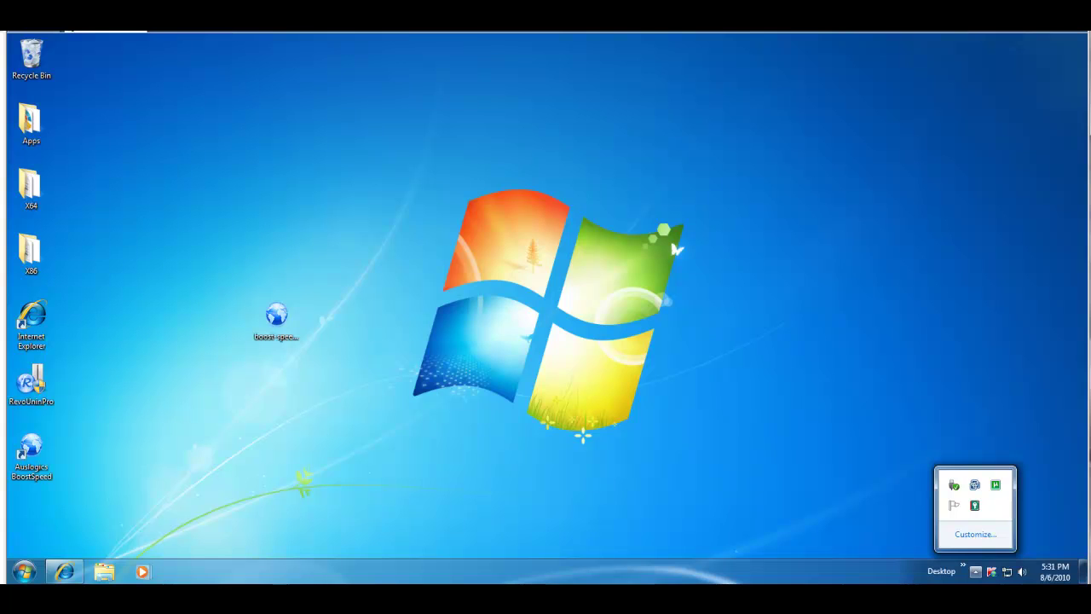
pyautogui.click(976, 503)
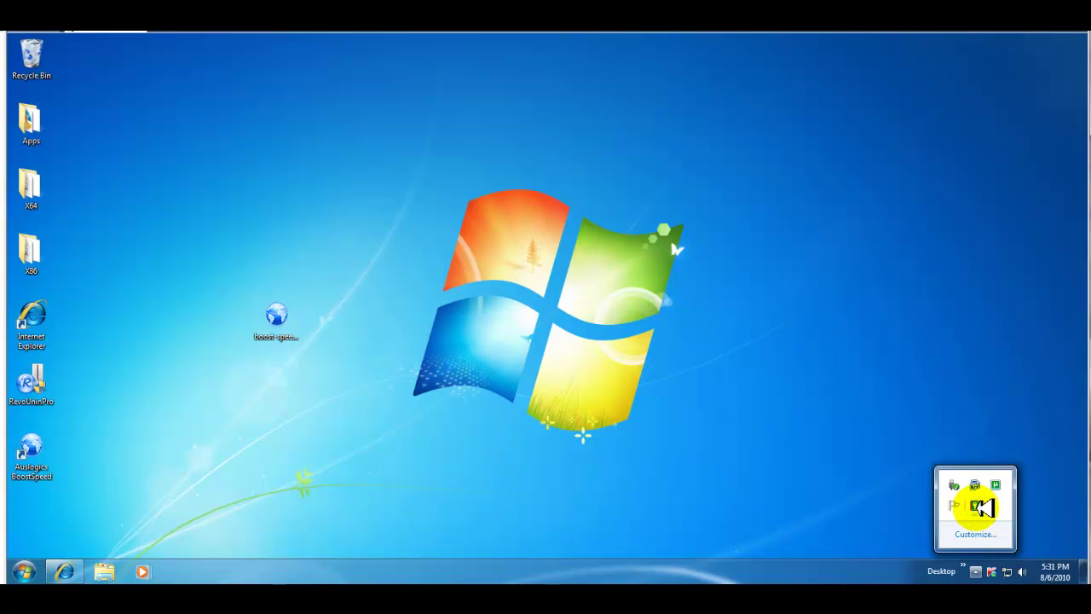
pyautogui.click(1006, 509)
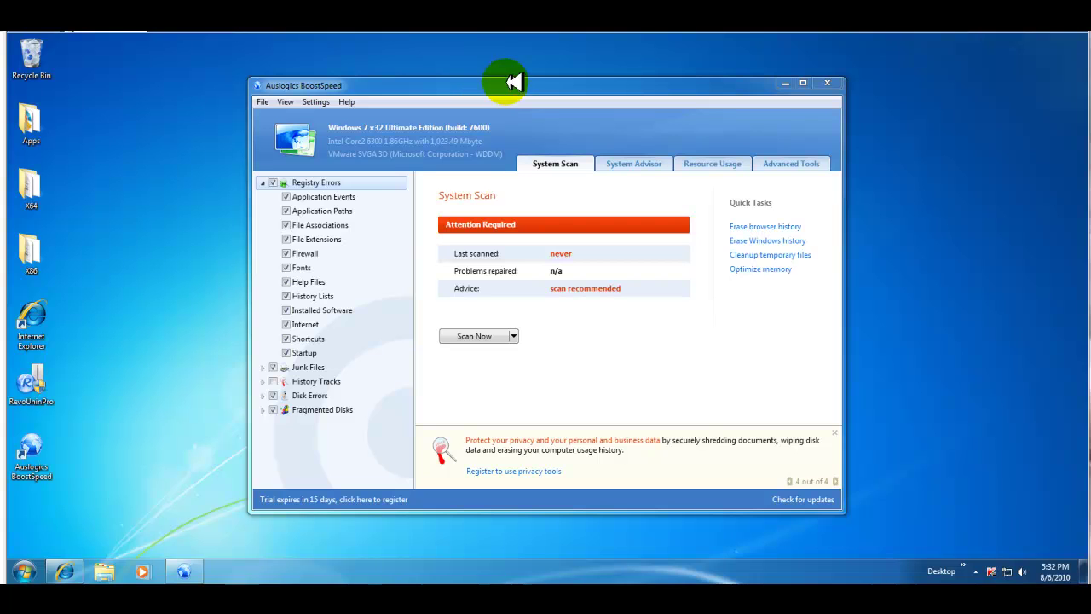
# - Move the BoostSpeed window and run Scan Now on all checked categories
pyautogui.moveTo(499, 85); pyautogui.dragTo(445, 112)
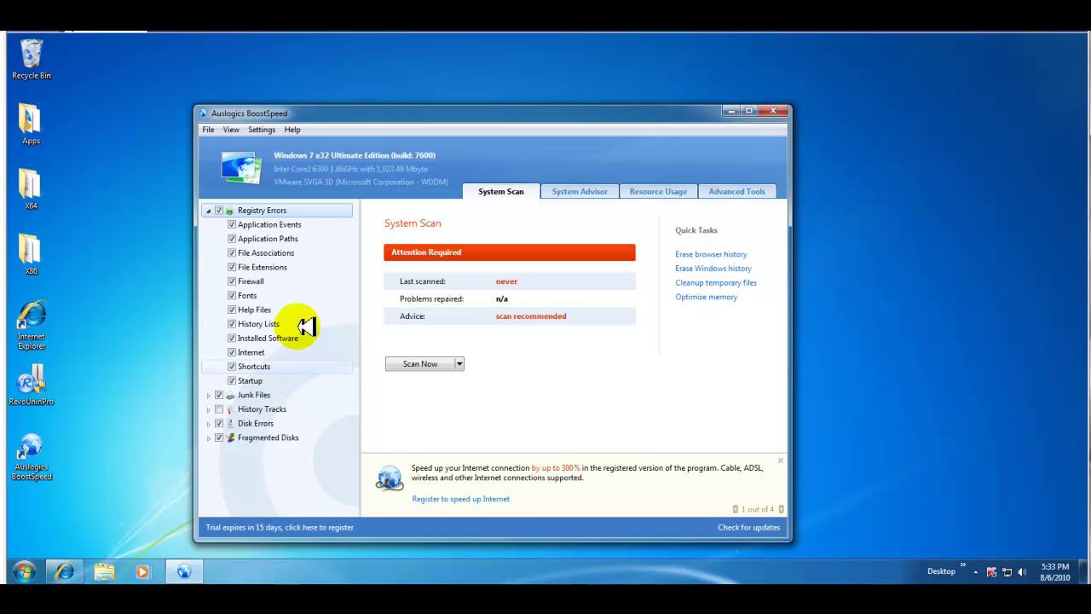
pyautogui.click(423, 363)
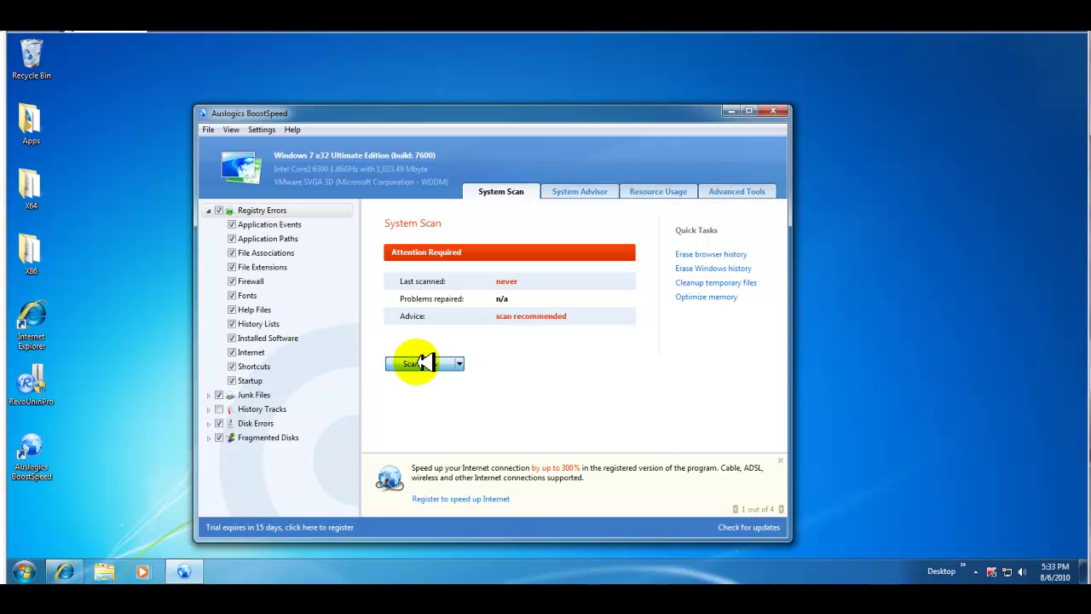
pyautogui.click(424, 363)
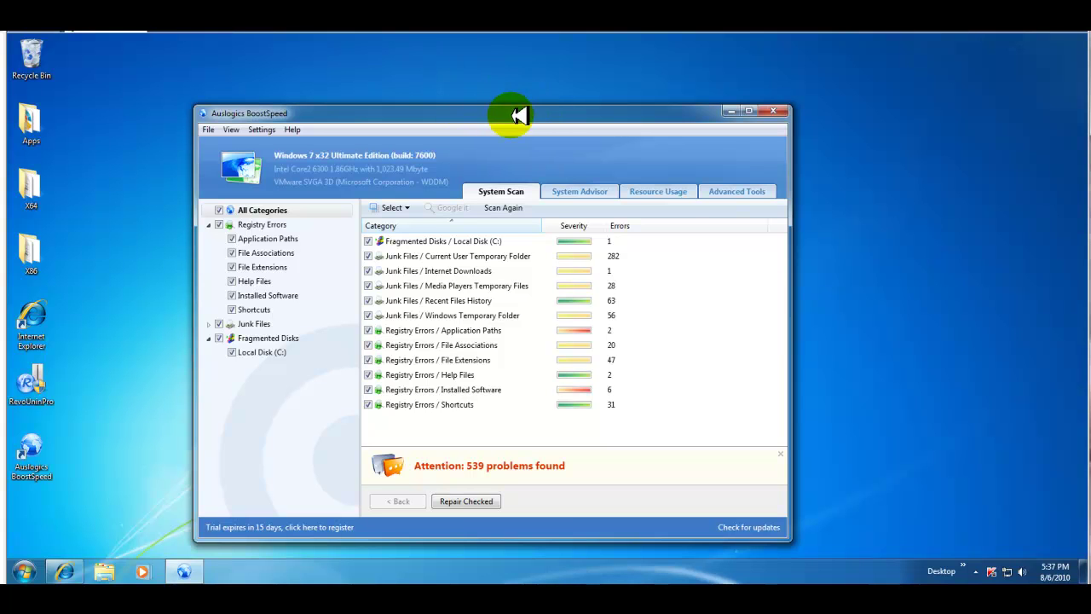
pyautogui.moveTo(519, 115); pyautogui.dragTo(592, 97)
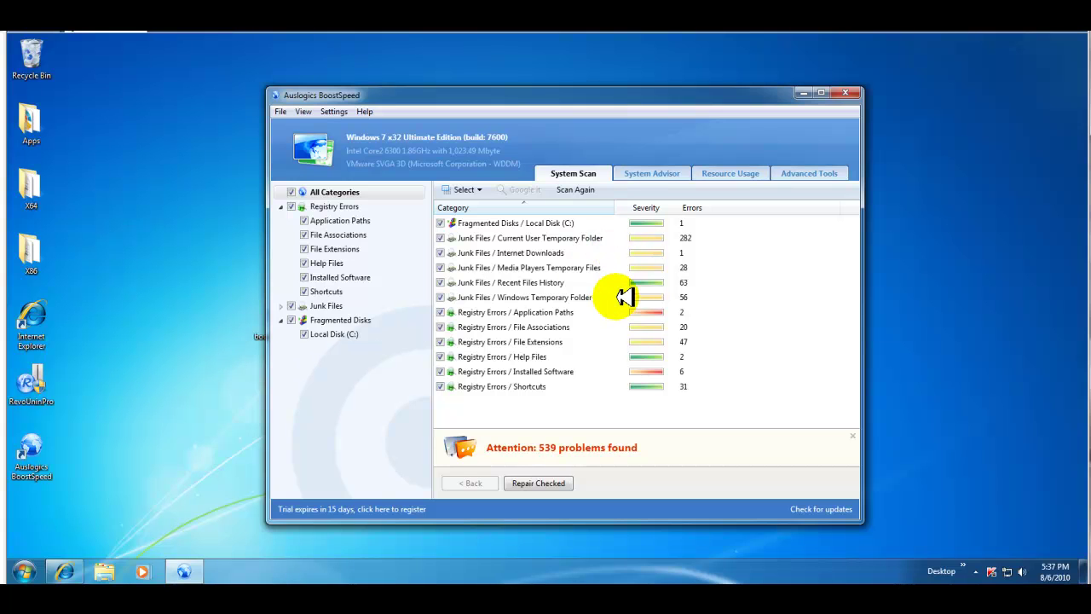
pyautogui.moveTo(566, 94); pyautogui.dragTo(501, 96)
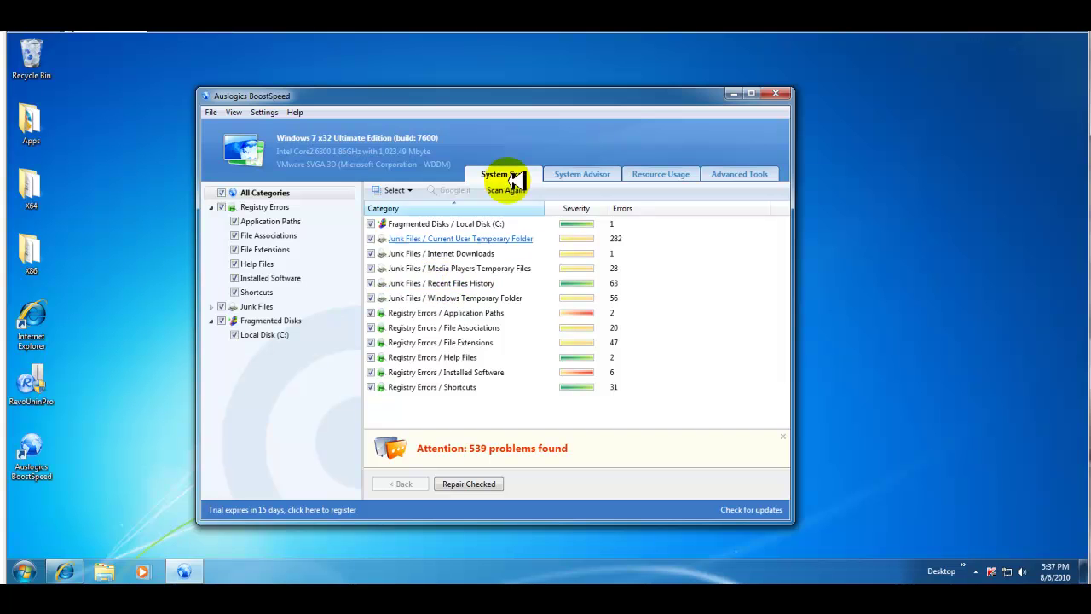
pyautogui.moveTo(471, 96); pyautogui.dragTo(500, 98)
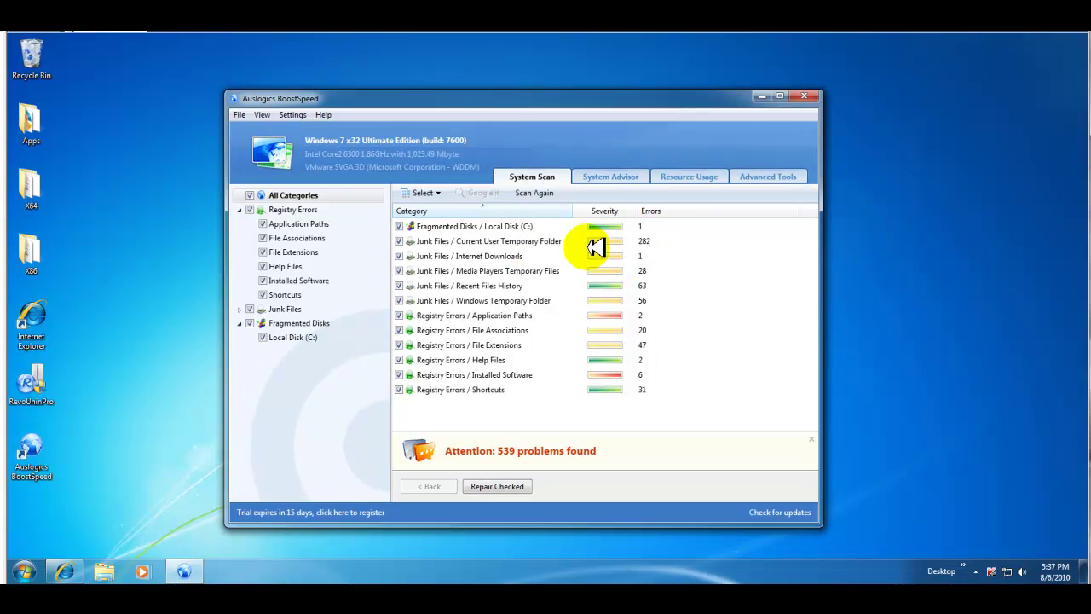
pyautogui.moveTo(511, 97); pyautogui.dragTo(469, 100)
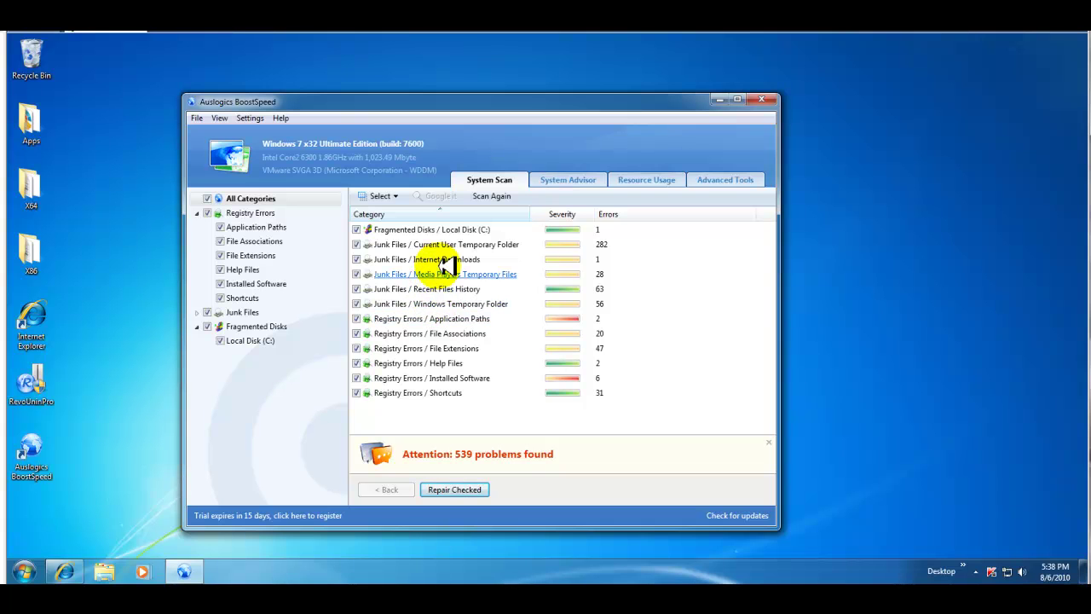
# - Open Current User Temporary Folder and widen the Name column to read full file paths
pyautogui.doubleClick(441, 245)
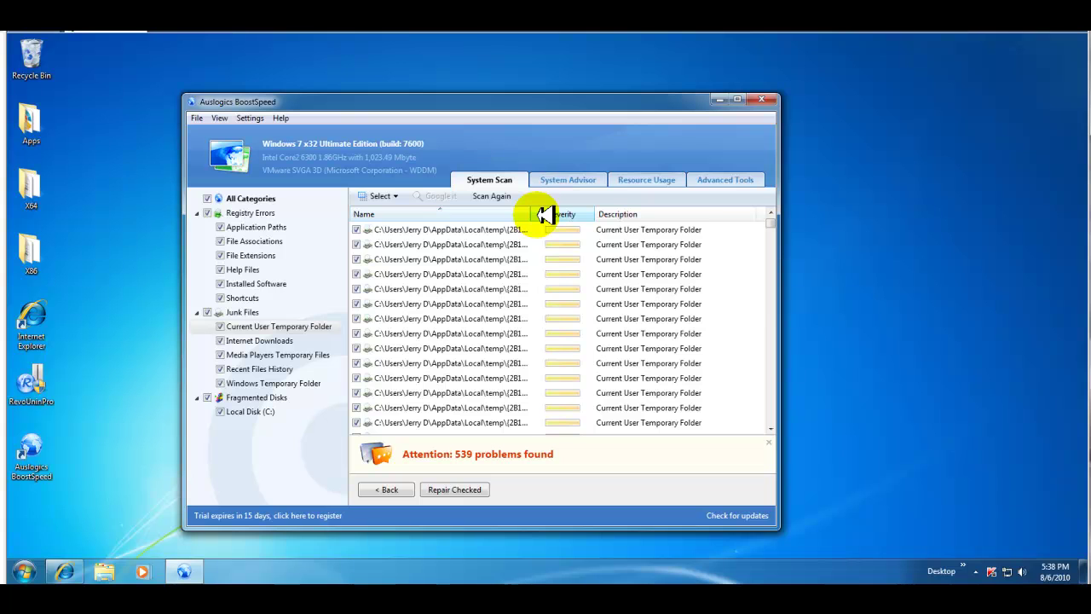
pyautogui.moveTo(537, 214); pyautogui.dragTo(605, 214)
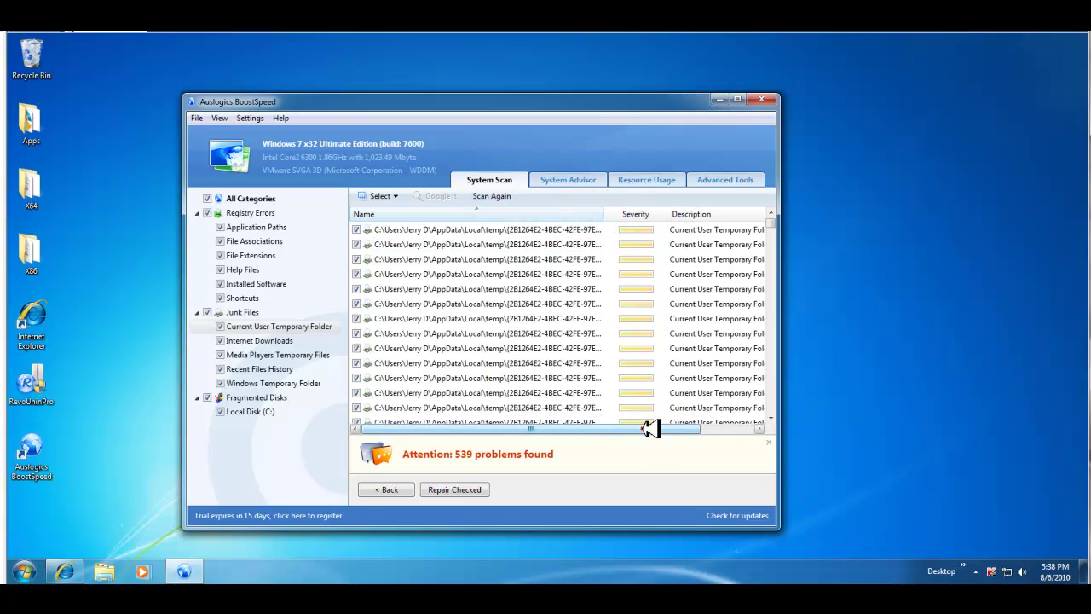
pyautogui.moveTo(644, 428); pyautogui.dragTo(708, 423)
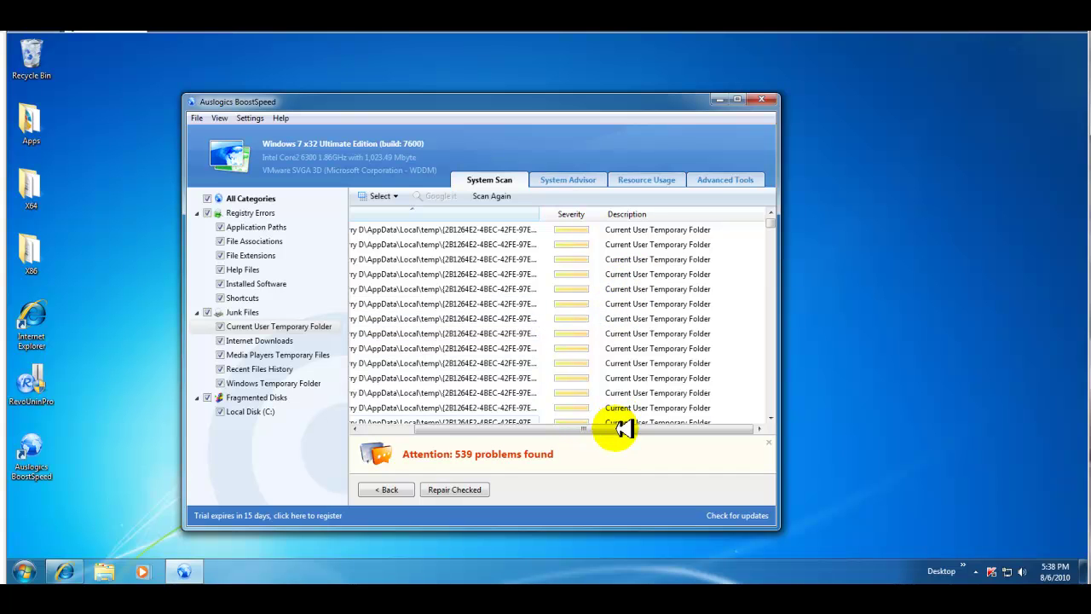
pyautogui.moveTo(614, 429); pyautogui.dragTo(418, 267)
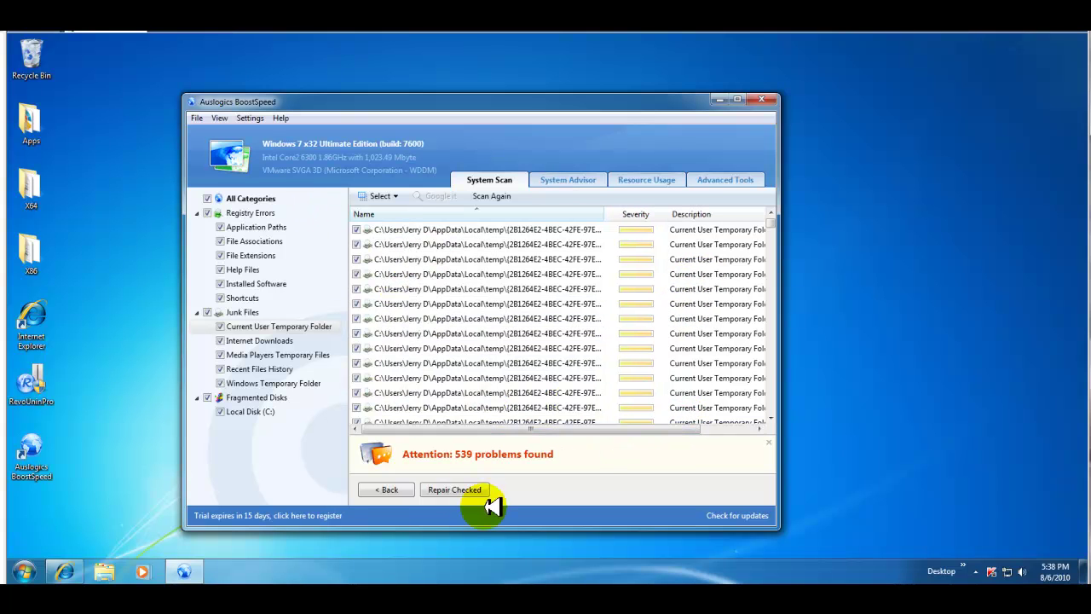
# - Browse the 47 File Extensions registry errors, then go back to the category summary
pyautogui.click(388, 488)
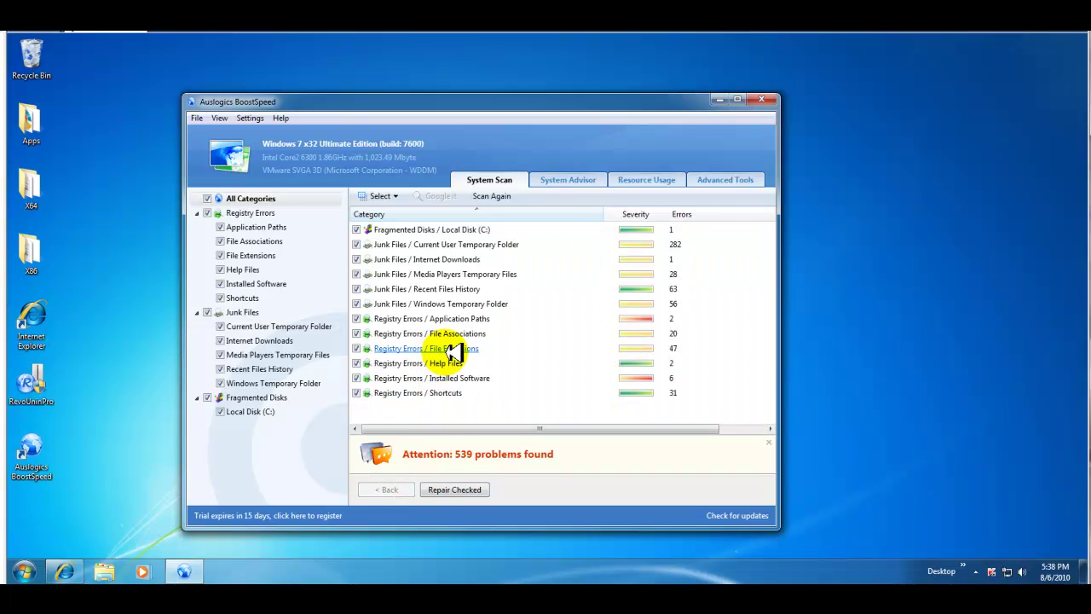
pyautogui.click(452, 350)
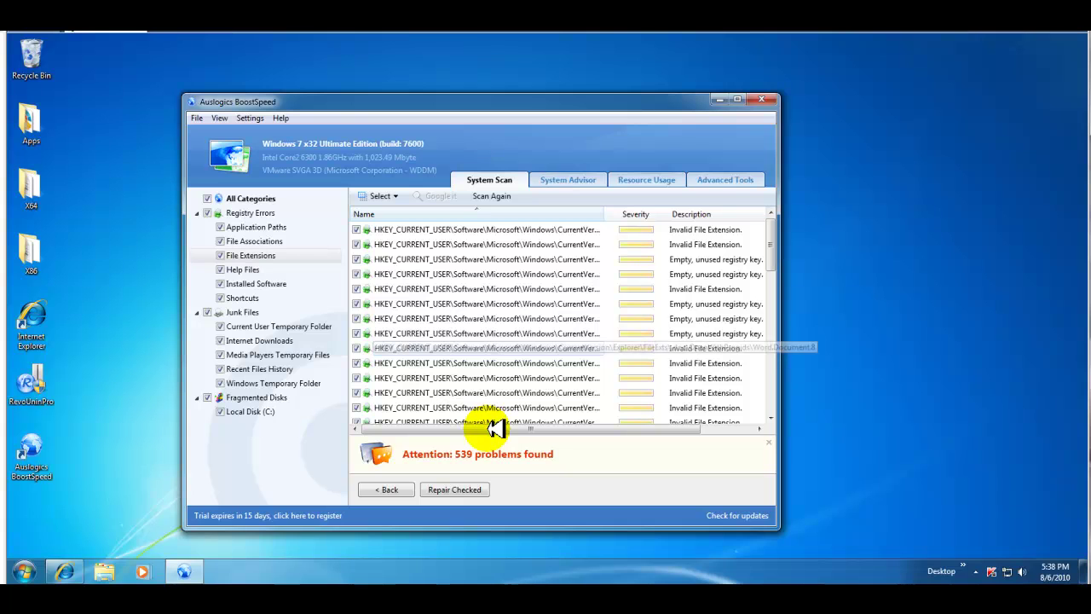
pyautogui.moveTo(502, 427); pyautogui.dragTo(521, 428)
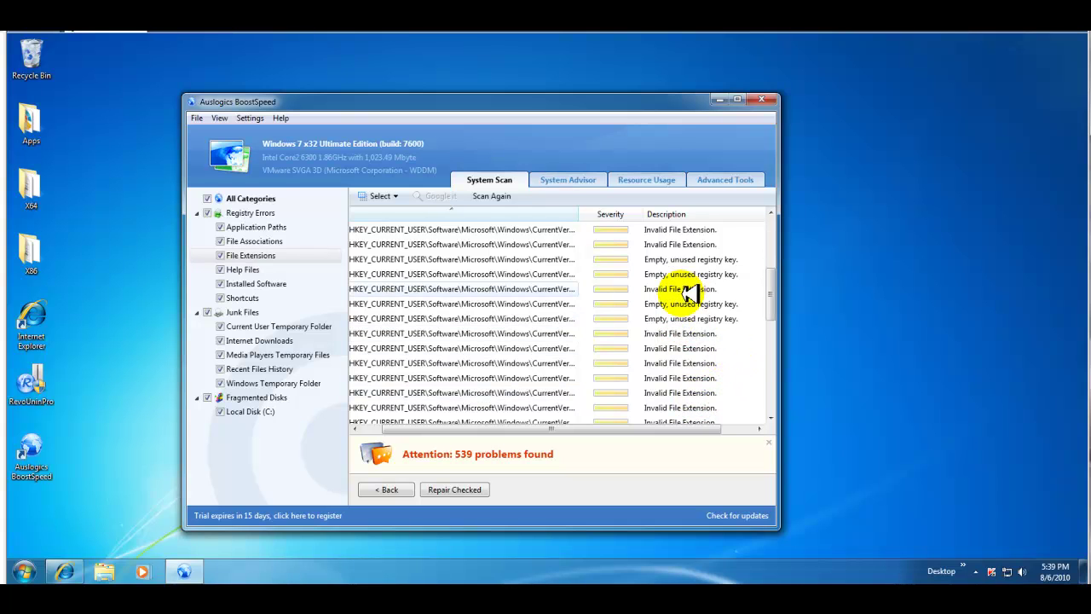
pyautogui.scroll(-2, 695, 341)
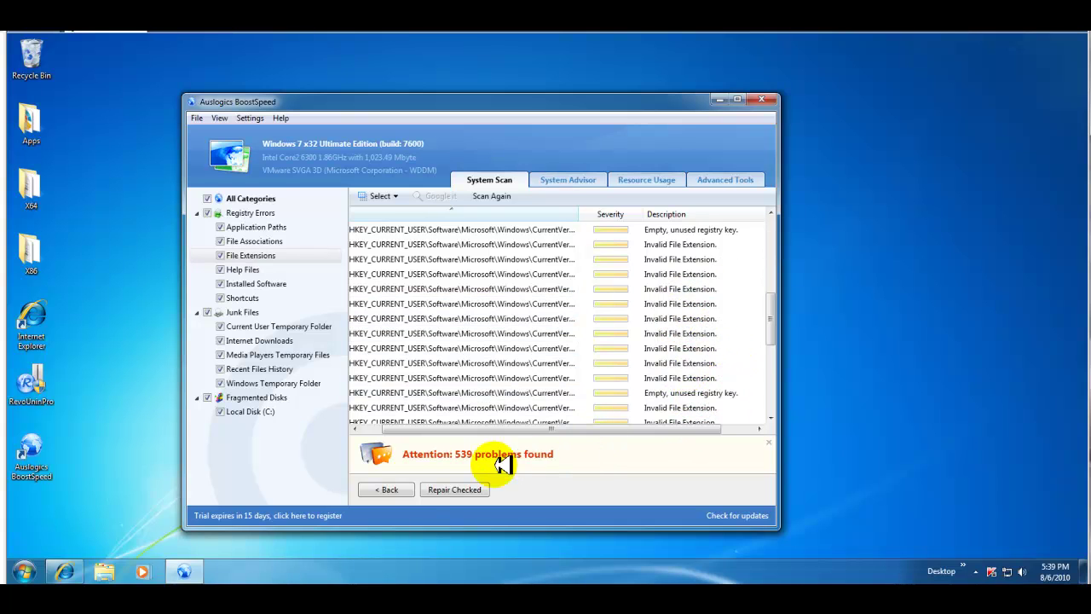
pyautogui.click(388, 489)
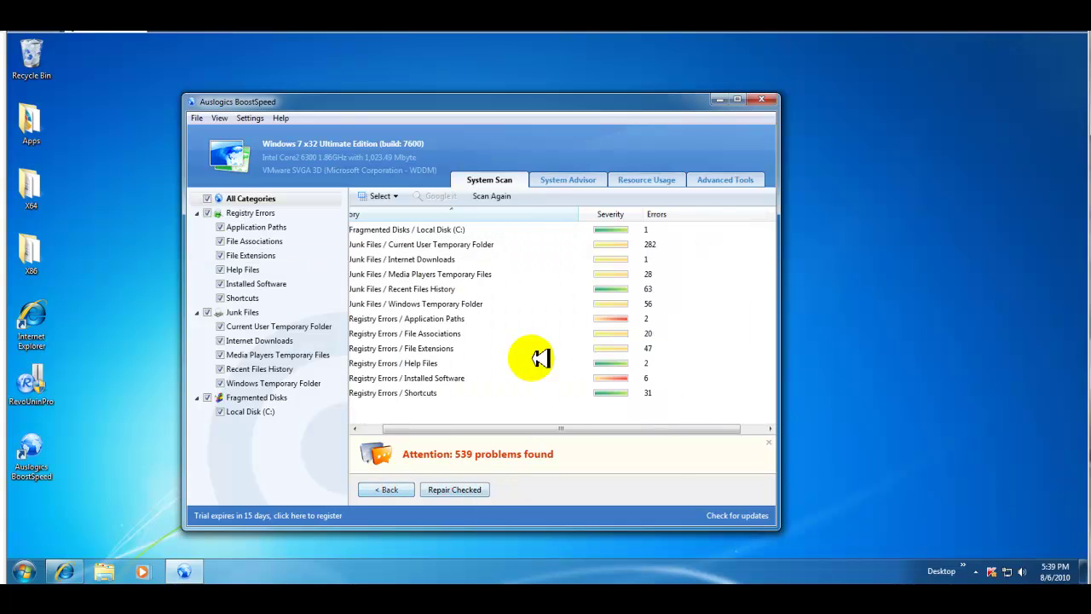
# - Repair all the checked problems with Repair Checked
pyautogui.click(474, 488)
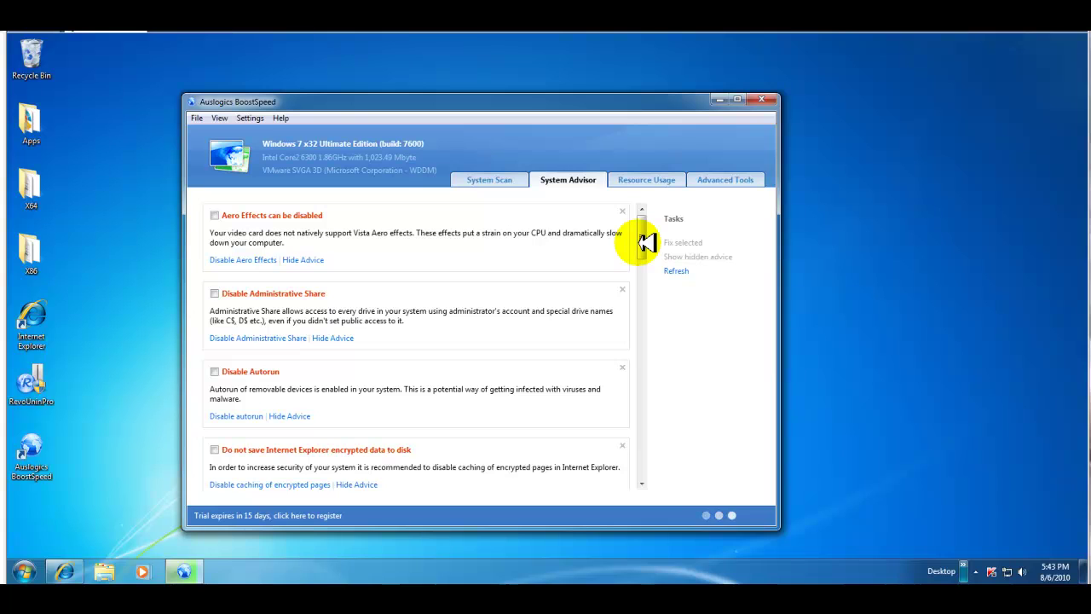
pyautogui.moveTo(647, 243); pyautogui.dragTo(649, 232)
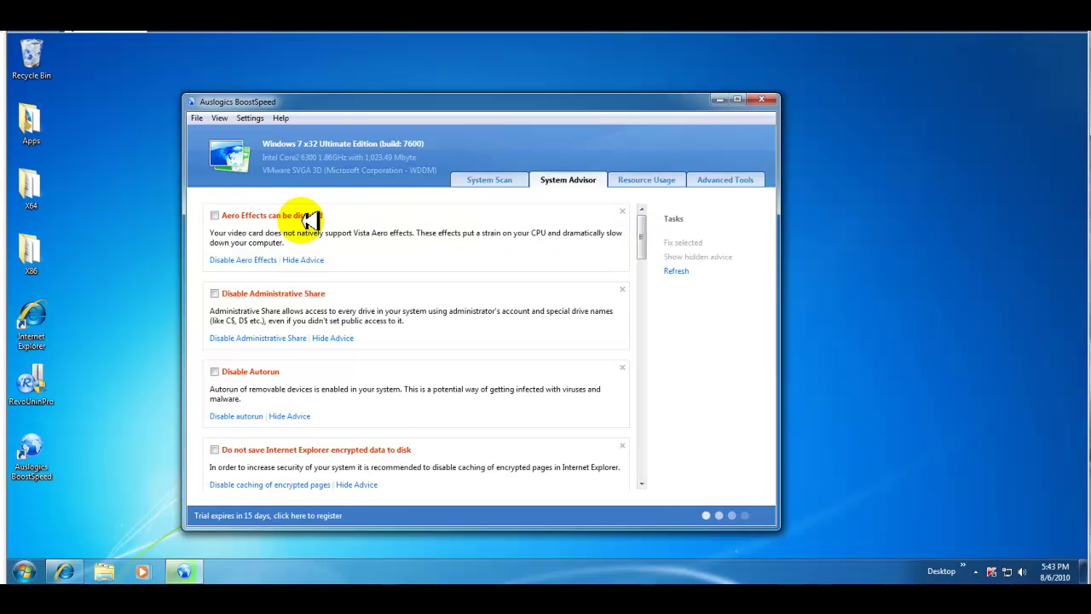
pyautogui.scroll(-2, 293, 281)
pyautogui.scroll(-1, 404, 317)
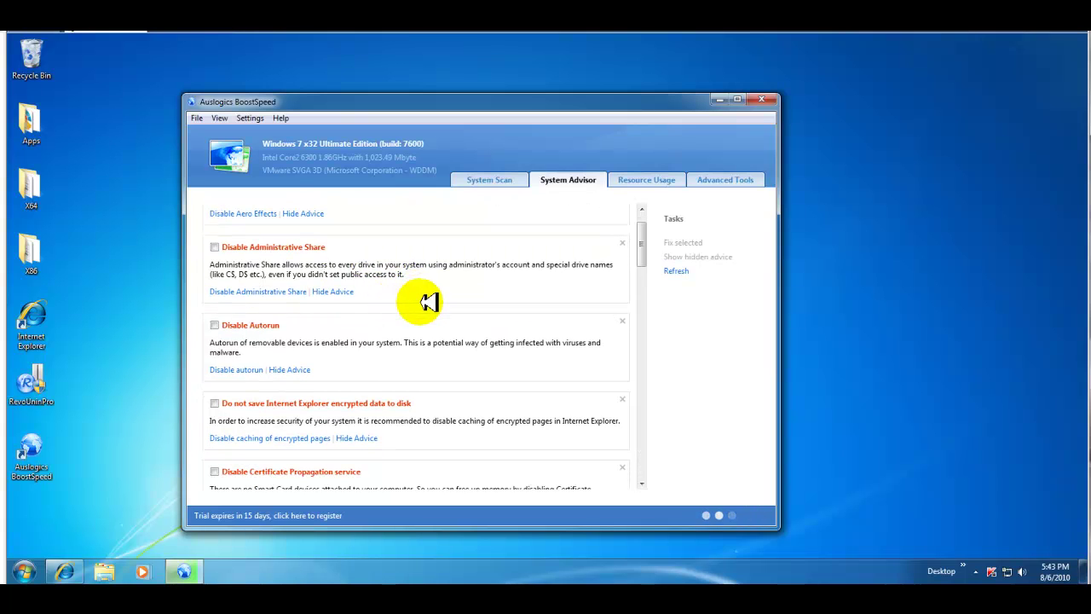
pyautogui.scroll(-1, 367, 292)
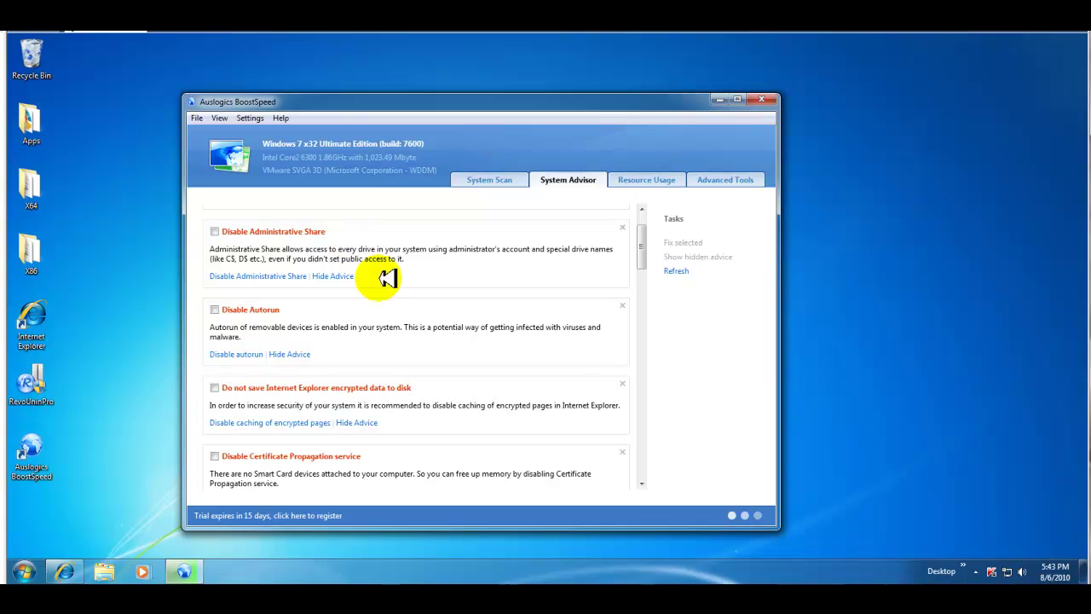
pyautogui.scroll(-1, 392, 286)
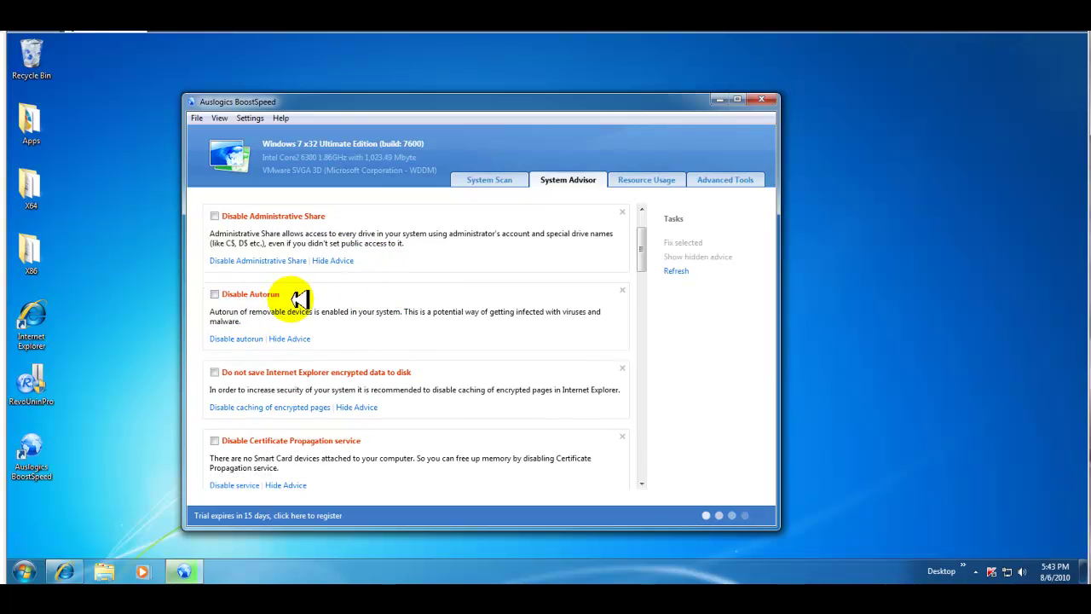
pyautogui.scroll(-1, 341, 303)
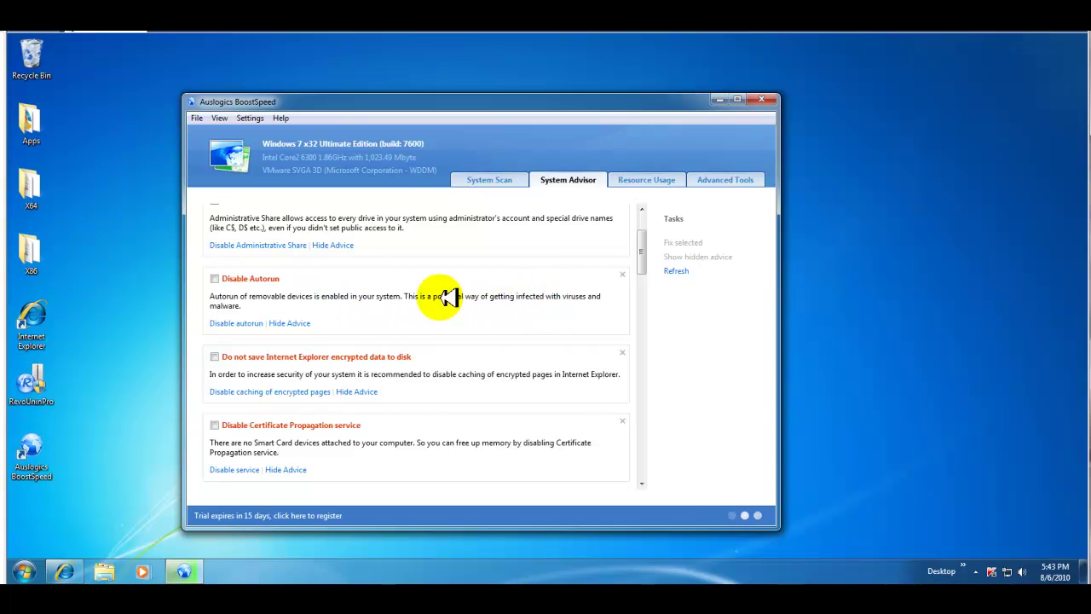
pyautogui.scroll(-2, 448, 317)
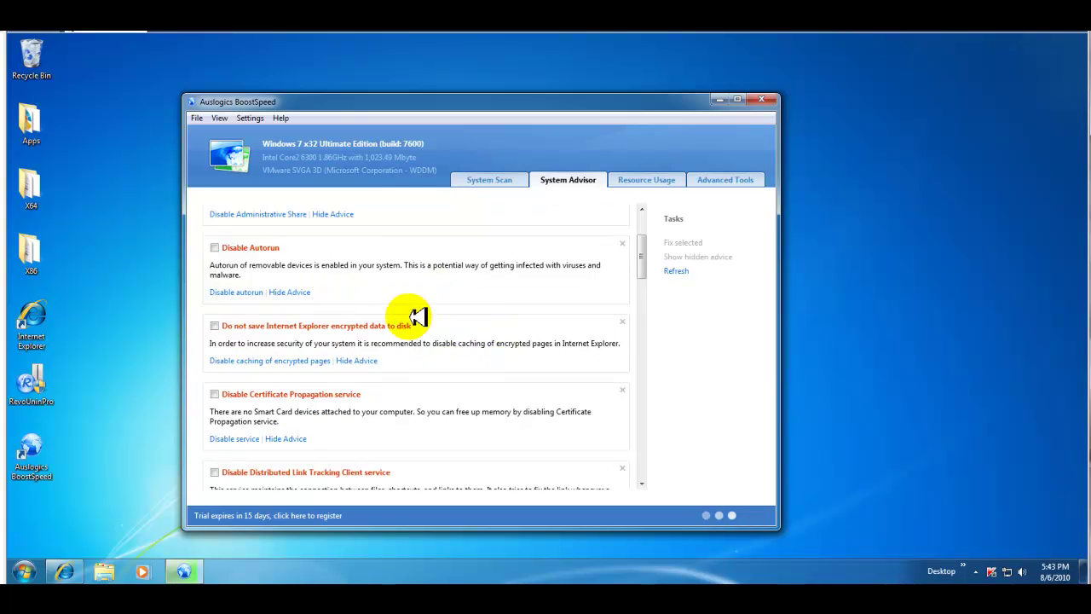
pyautogui.scroll(-1, 345, 334)
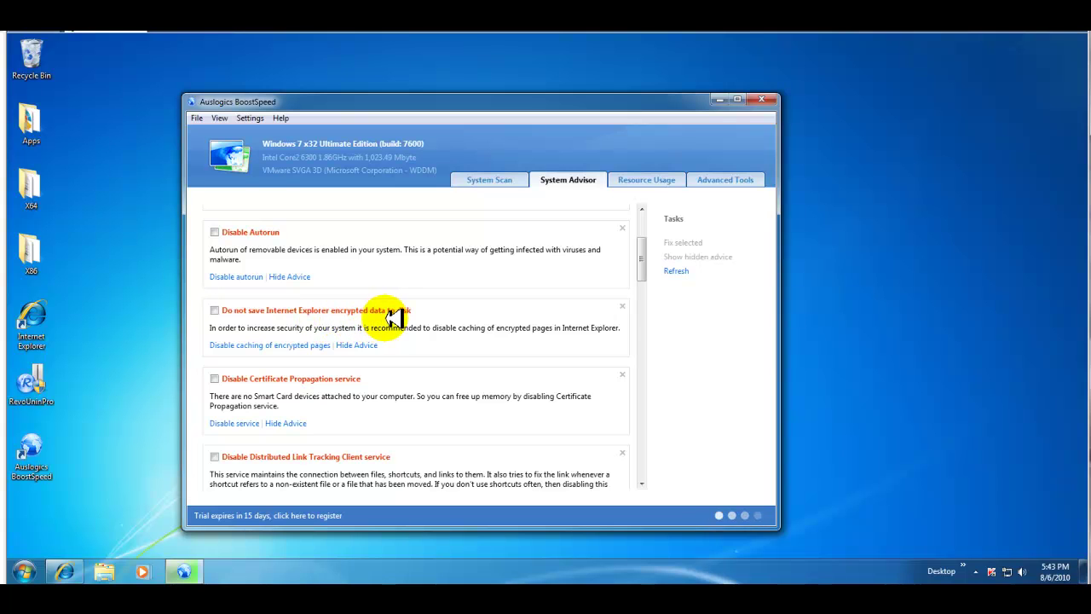
pyautogui.scroll(-2, 418, 317)
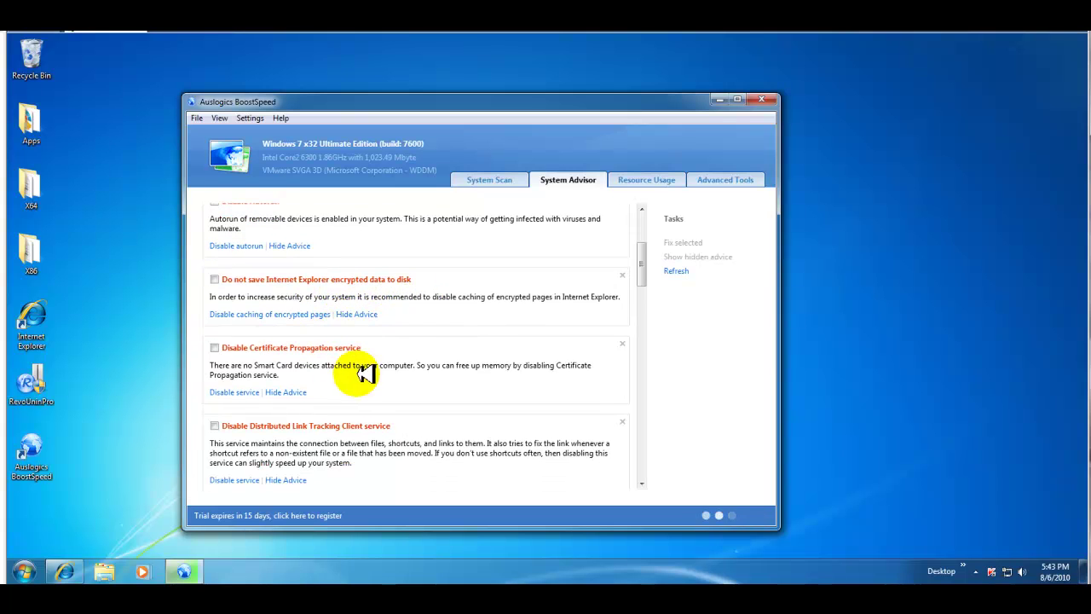
pyautogui.scroll(-2, 401, 362)
pyautogui.scroll(-2, 443, 332)
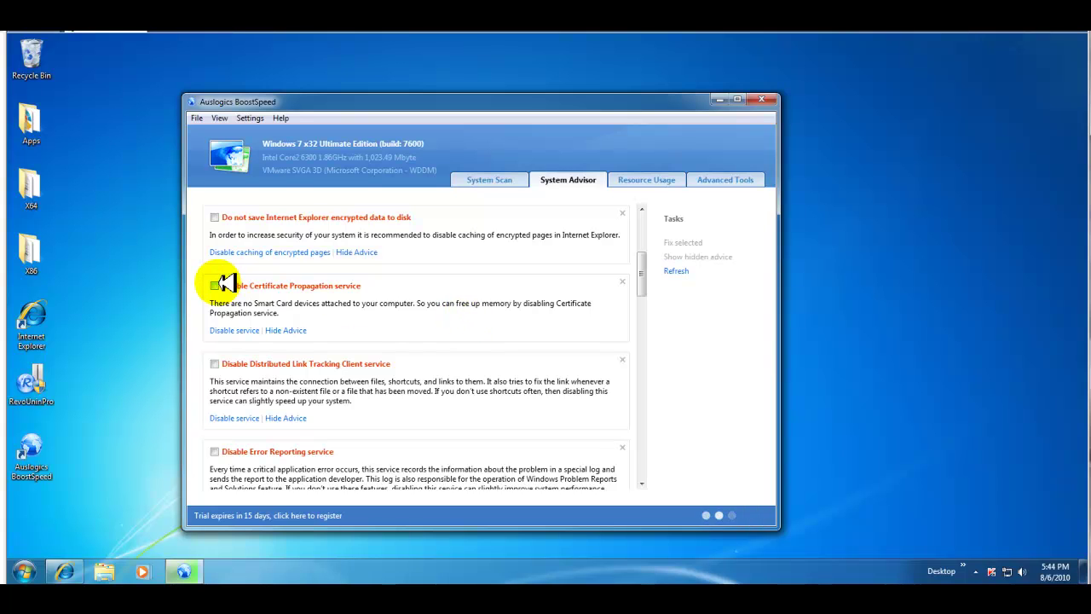
pyautogui.scroll(-3, 375, 317)
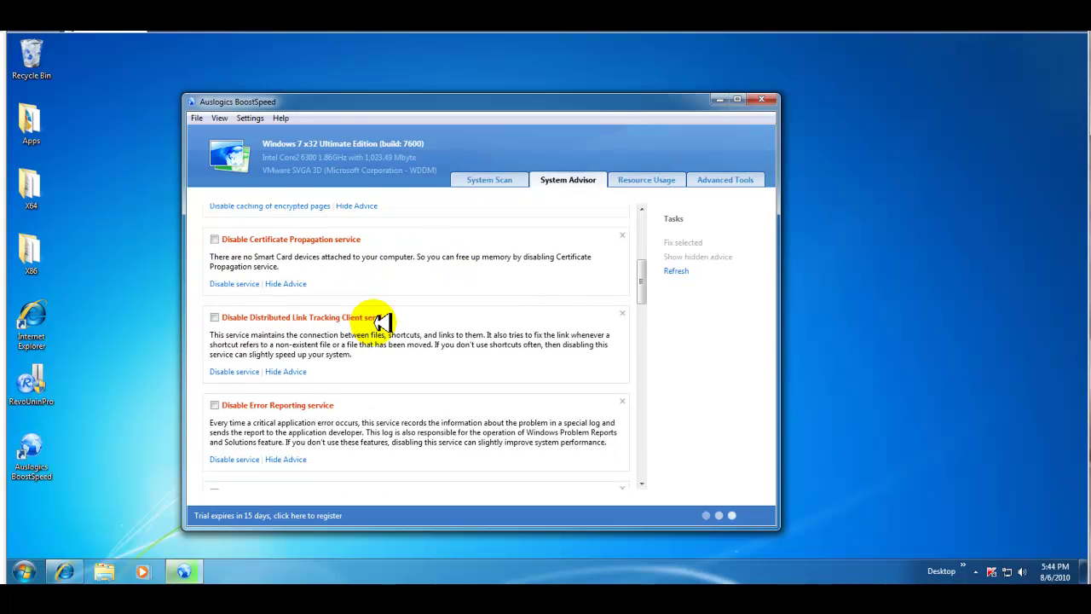
pyautogui.scroll(-5, 320, 339)
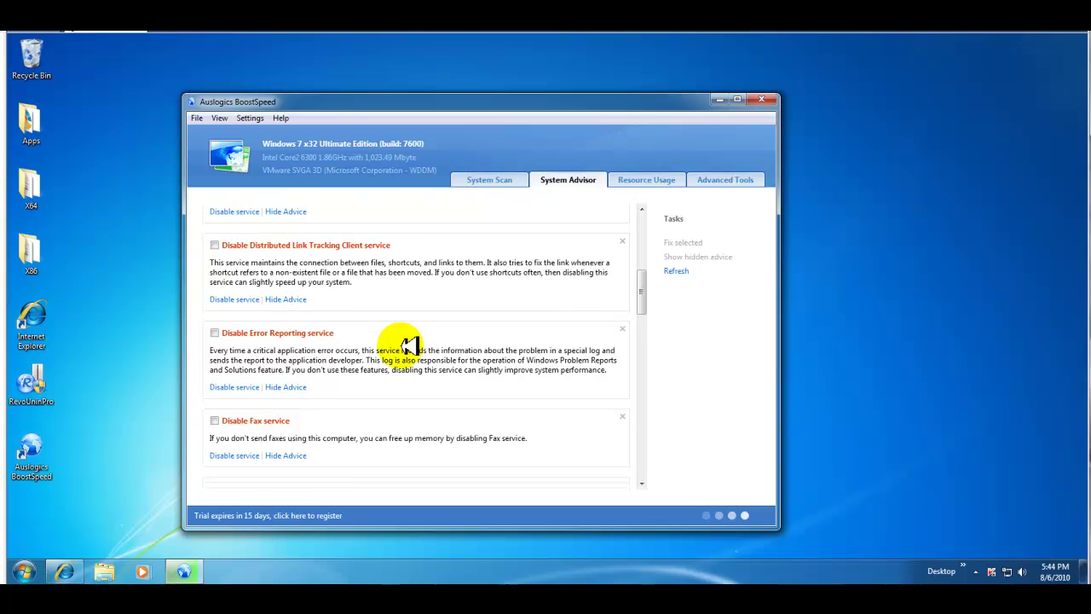
pyautogui.scroll(-2, 361, 307)
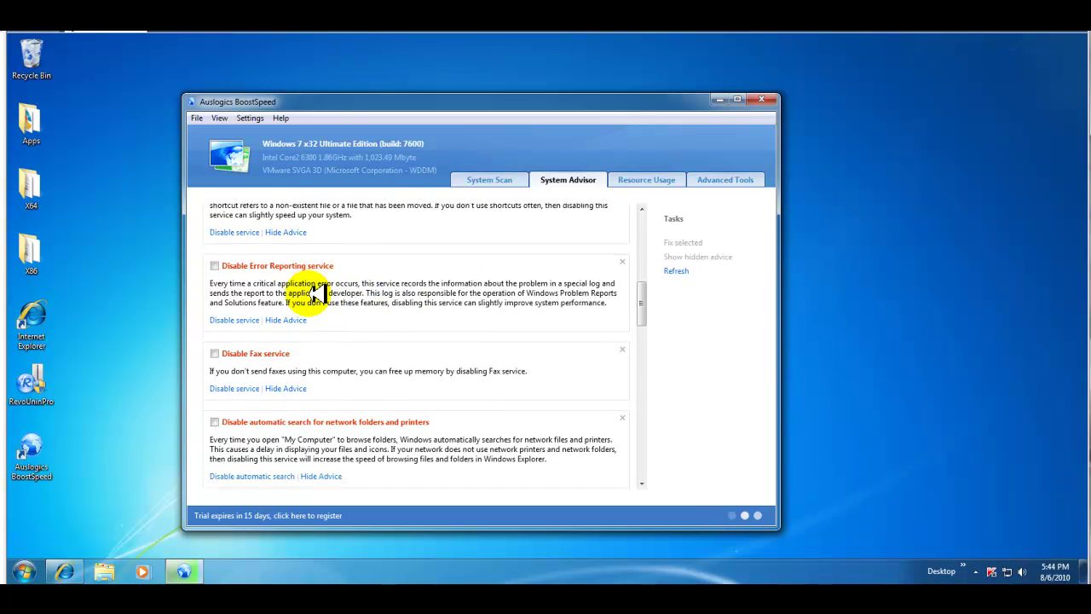
pyautogui.scroll(-3, 349, 299)
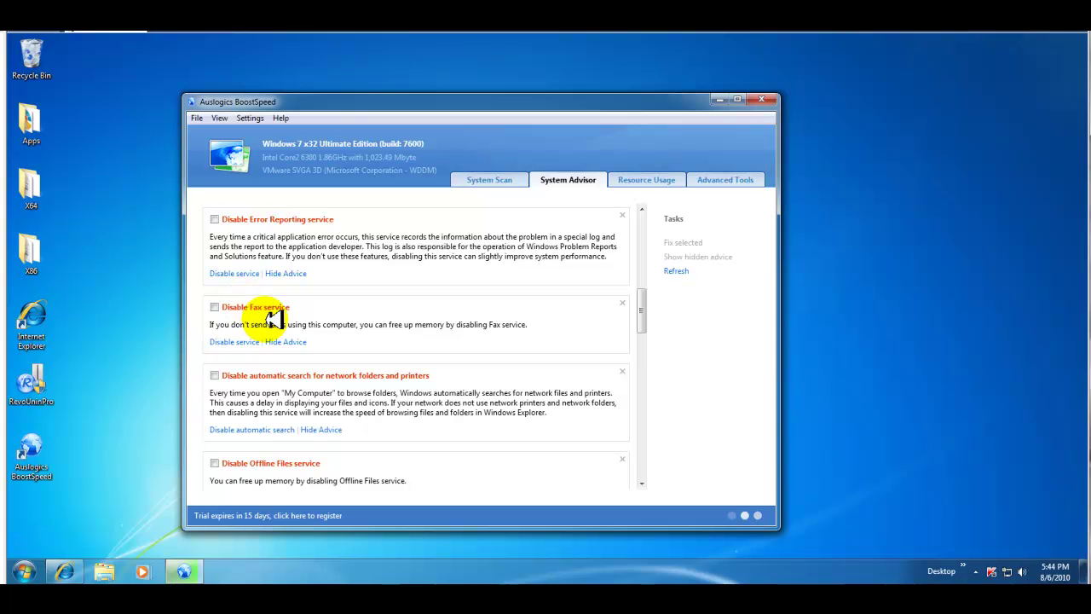
pyautogui.scroll(-5, 287, 309)
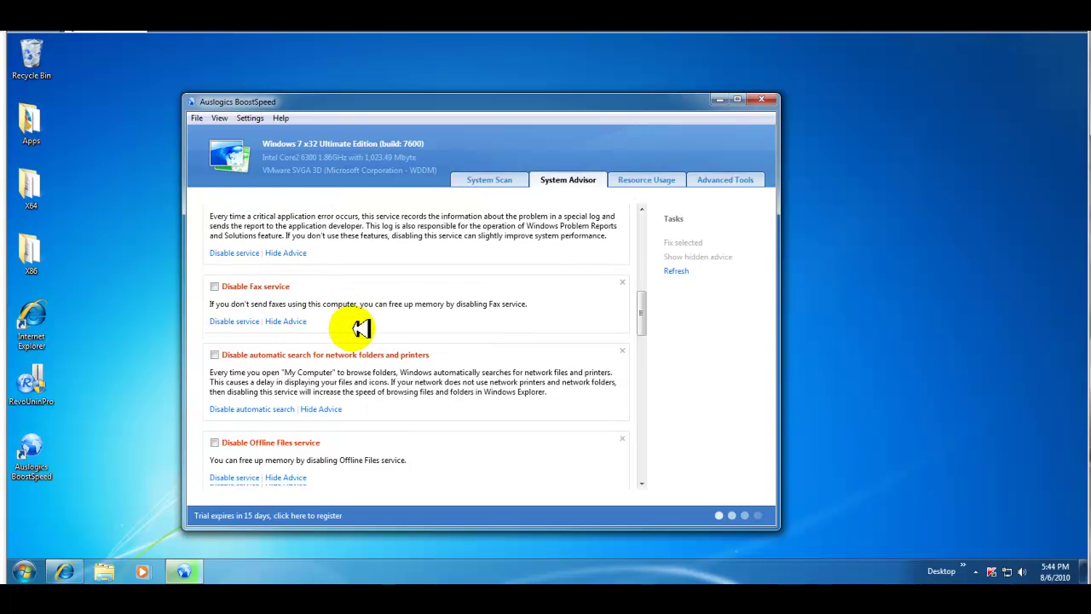
pyautogui.scroll(-4, 362, 328)
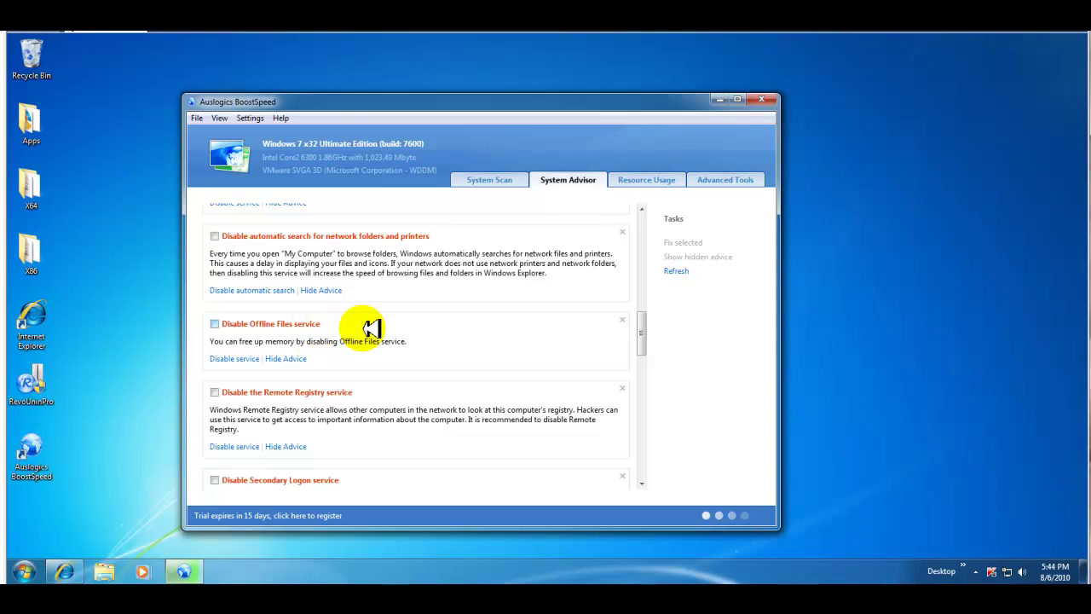
pyautogui.scroll(-5, 377, 327)
pyautogui.scroll(-4, 434, 303)
# - Scroll down through the remaining System Advisor tips to the end of the list
pyautogui.scroll(-2, 379, 311)
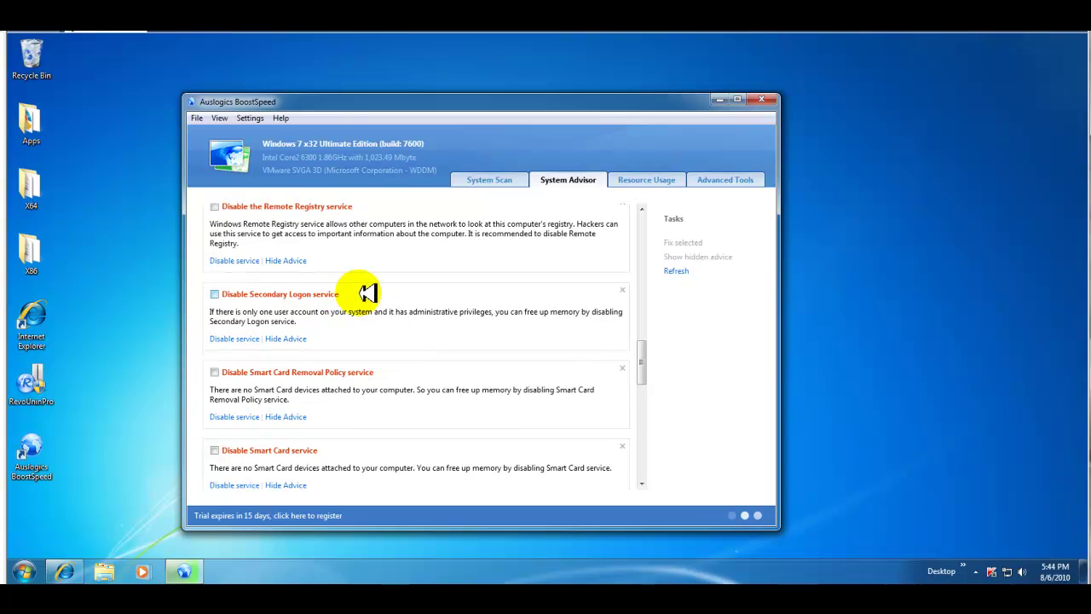
pyautogui.scroll(-5, 433, 333)
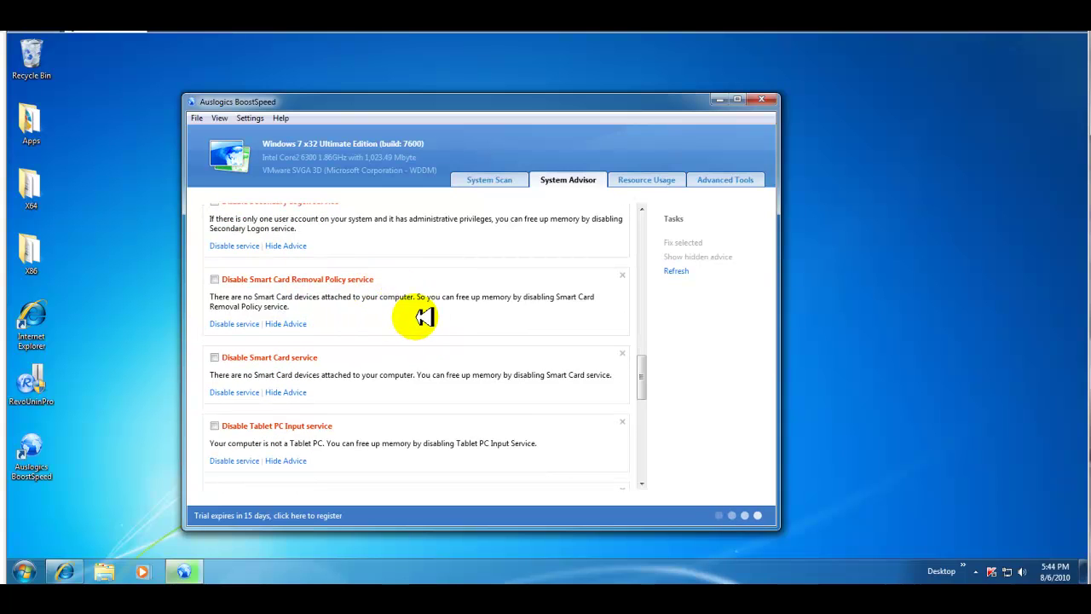
pyautogui.scroll(-6, 431, 303)
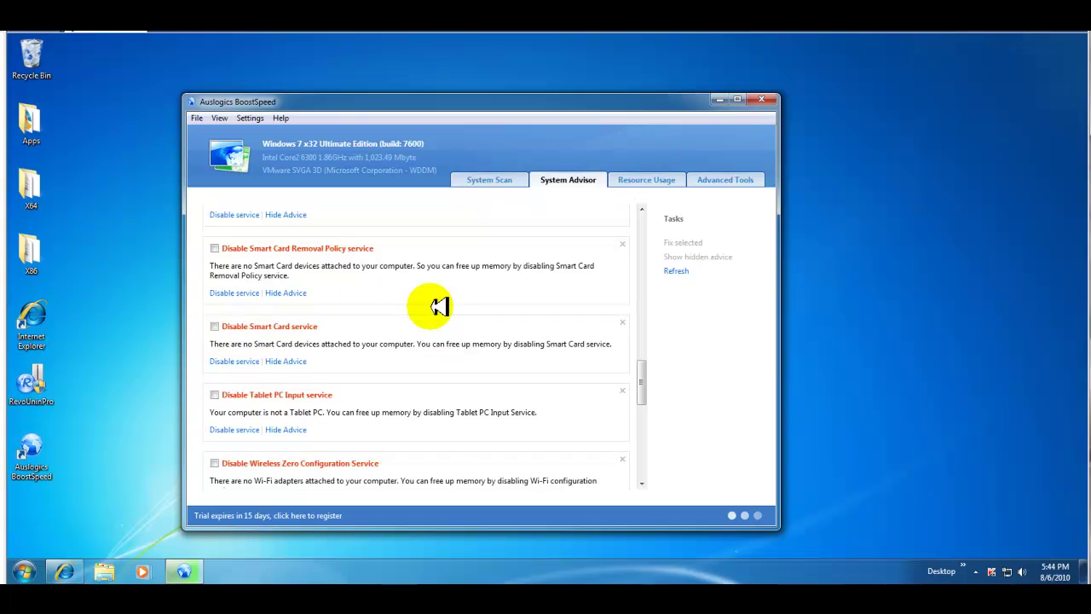
pyautogui.scroll(-3, 437, 305)
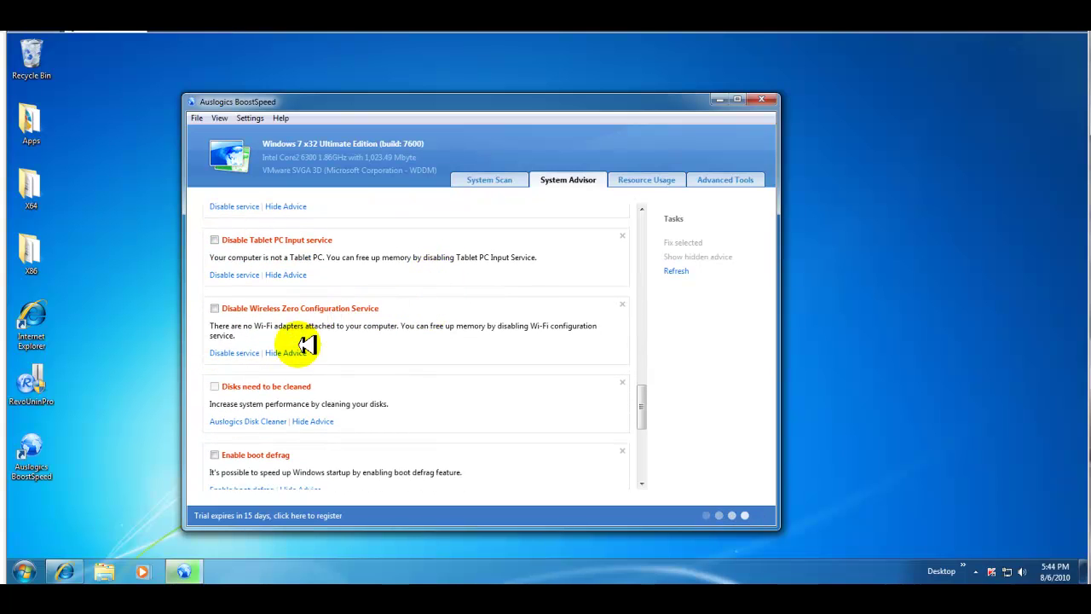
pyautogui.scroll(-1, 307, 388)
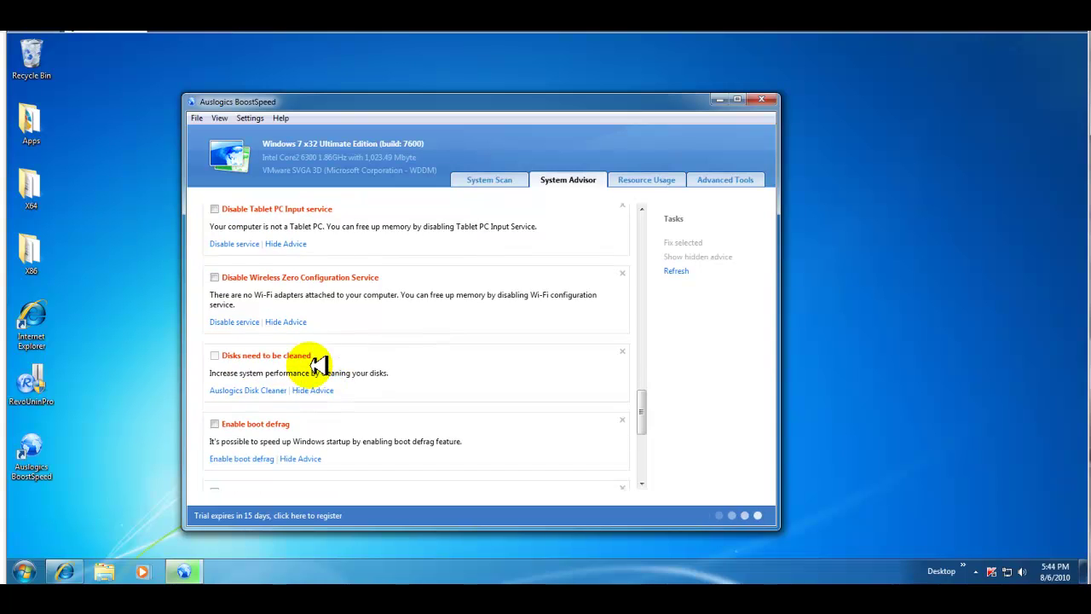
pyautogui.scroll(-1, 316, 363)
pyautogui.scroll(-1, 298, 350)
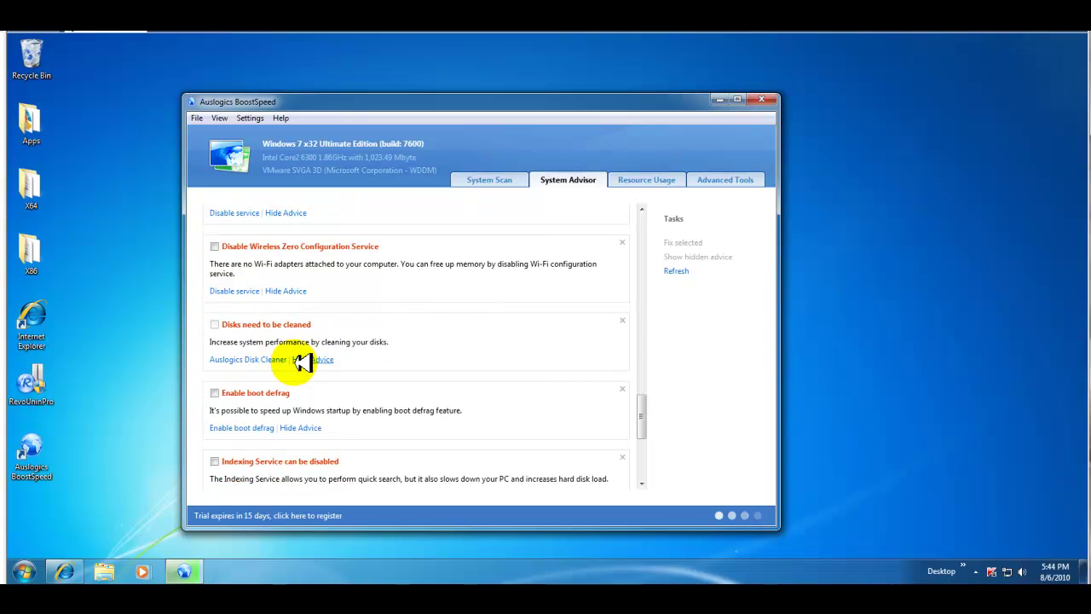
pyautogui.scroll(-2, 369, 375)
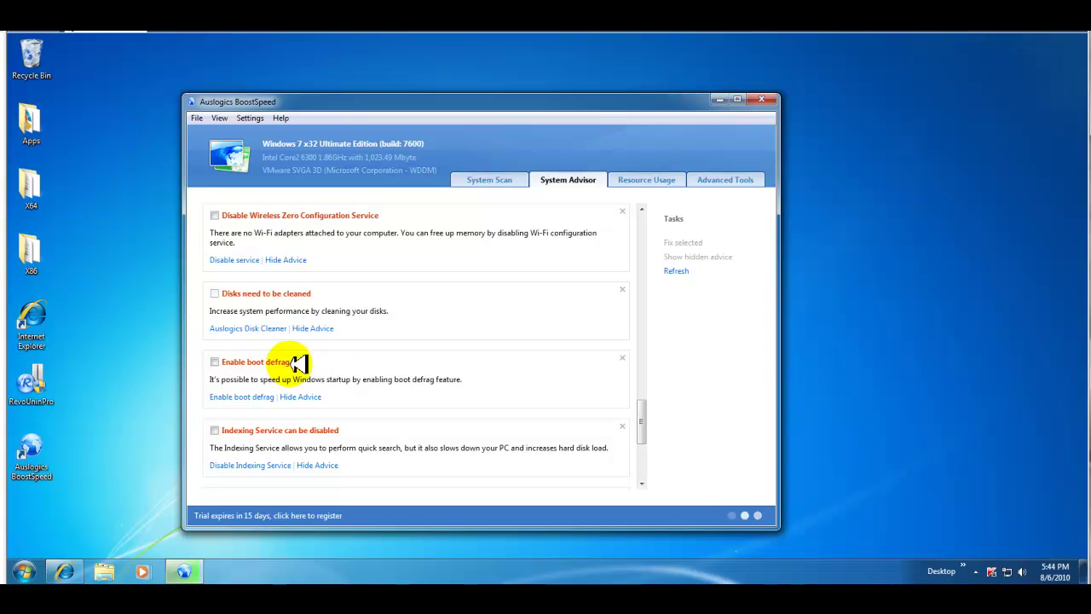
pyautogui.scroll(-1, 358, 380)
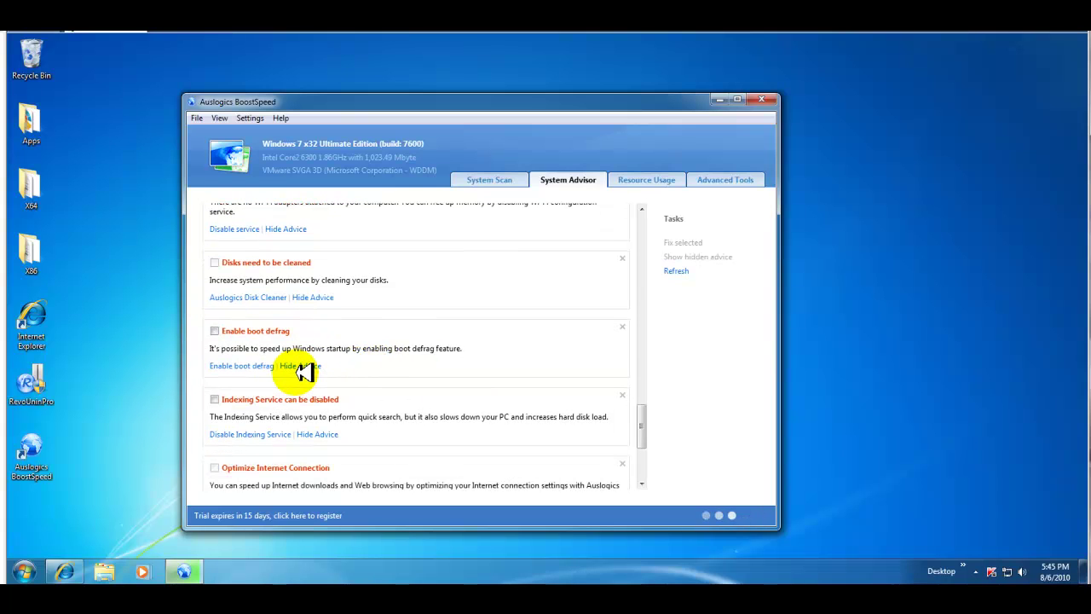
pyautogui.scroll(-1, 326, 343)
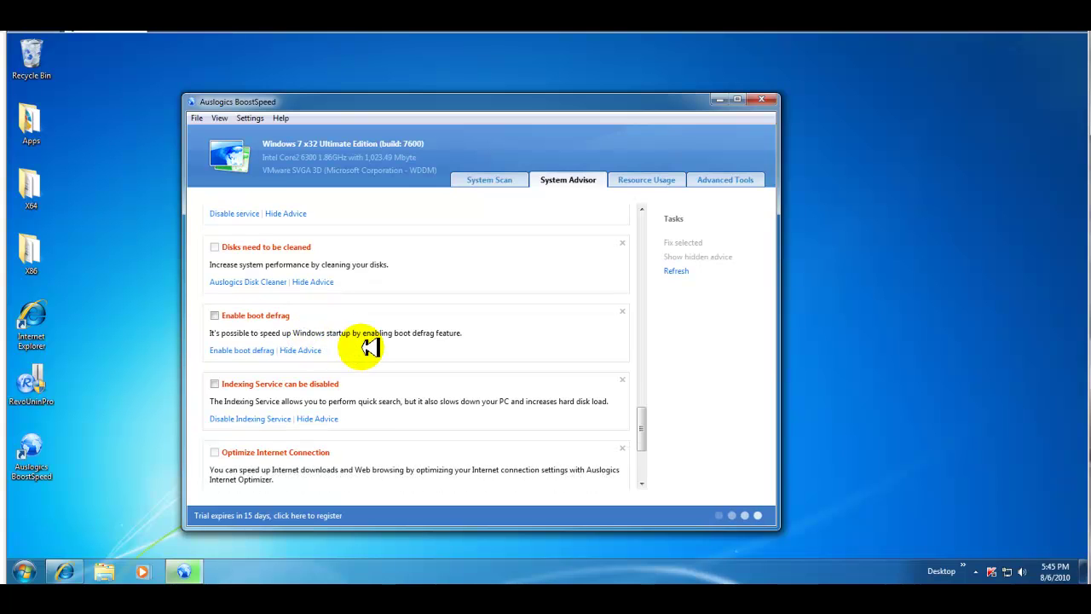
pyautogui.scroll(-1, 382, 352)
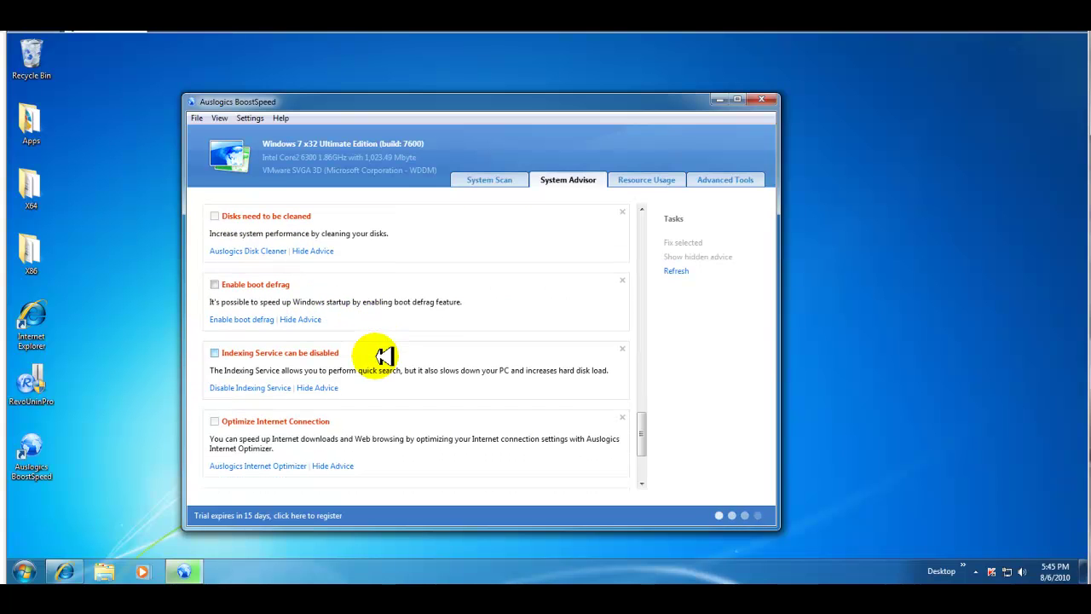
pyautogui.scroll(-1, 392, 364)
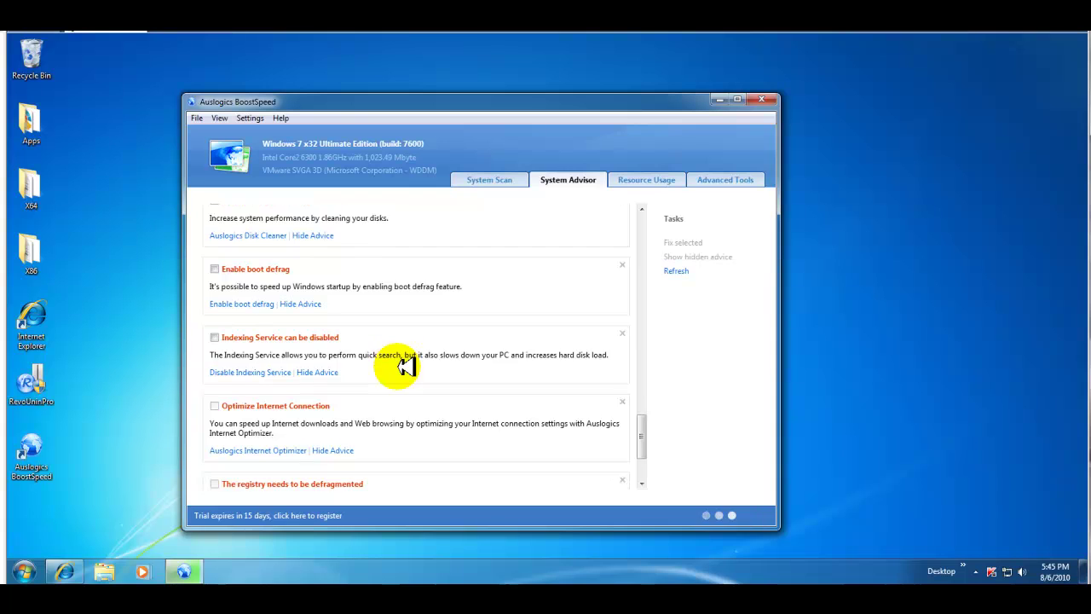
pyautogui.scroll(-3, 404, 364)
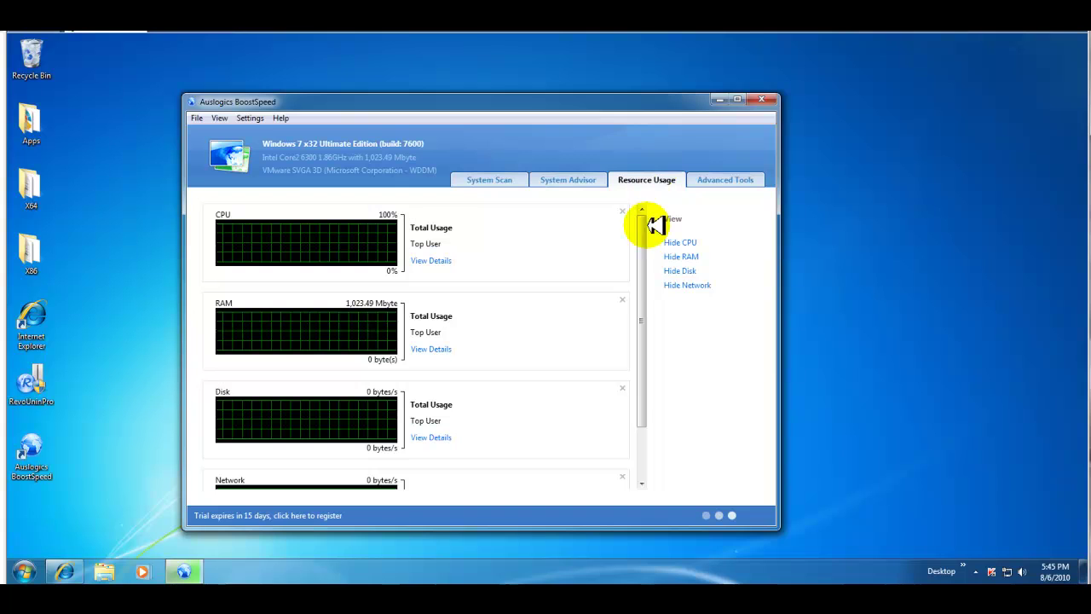
# - Let the Resource Usage graphs fill with live figures (CPU 78%, RAM 610.24 Mbyte), then go to Advanced Tools
pyautogui.click(633, 272)
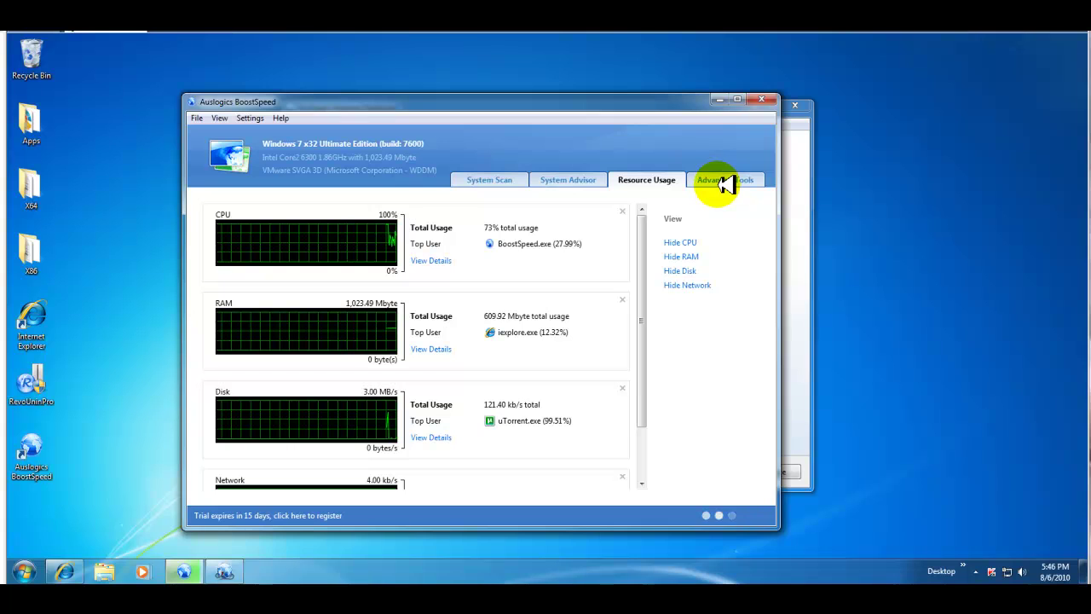
pyautogui.click(745, 181)
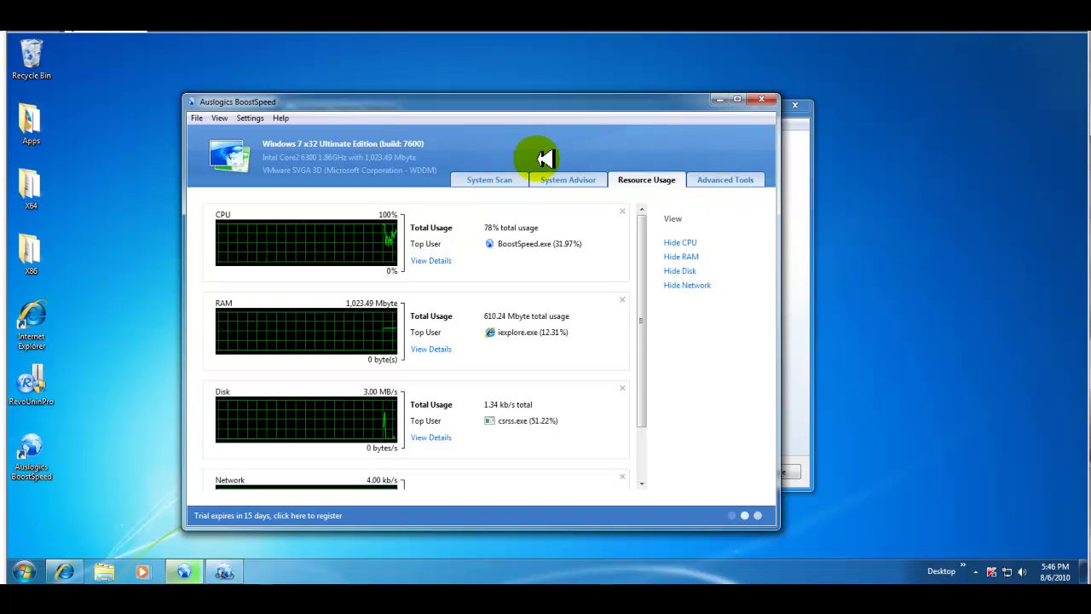
# - Show Advanced Tools with Disk Maintenance, Registry Maintenance, Privacy, Speed Up Internet and Disaster Recovery
pyautogui.click(726, 178)
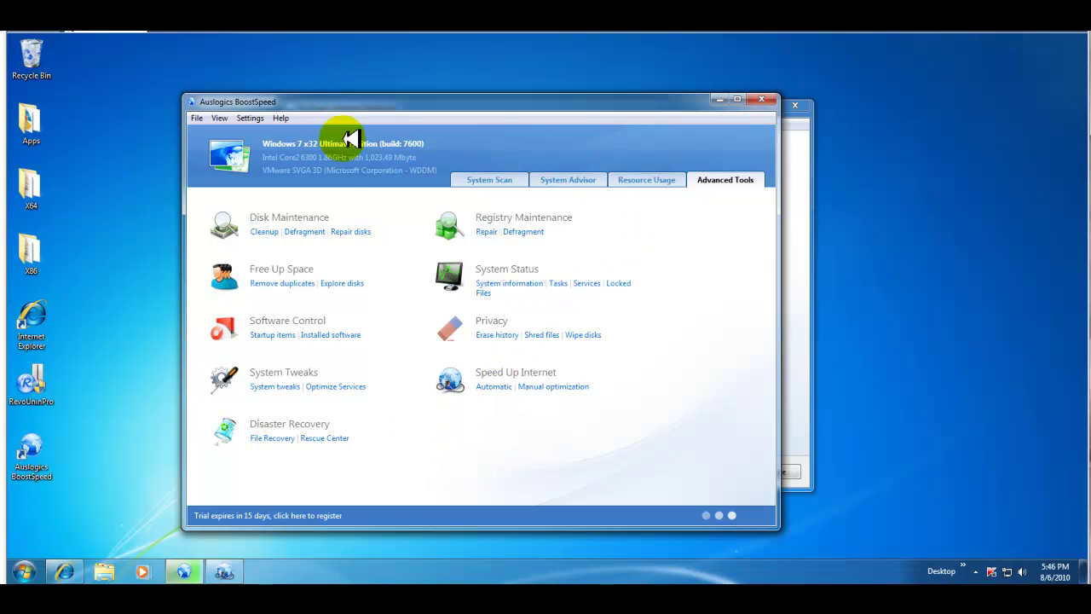
# - Switch back to System Scan to follow the repair, now at 530 of 539 problems
pyautogui.click(499, 180)
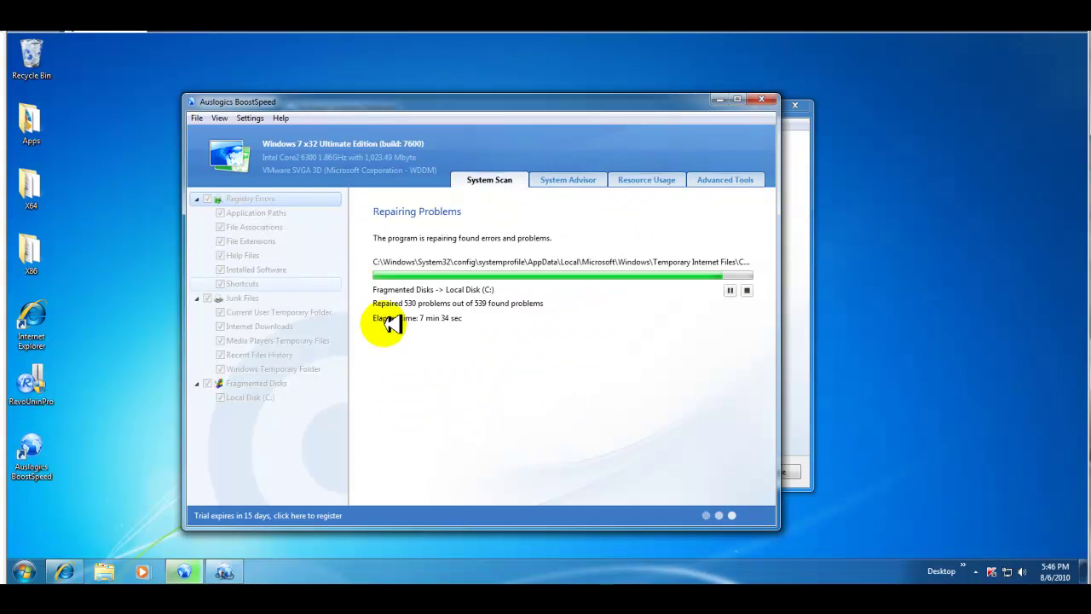